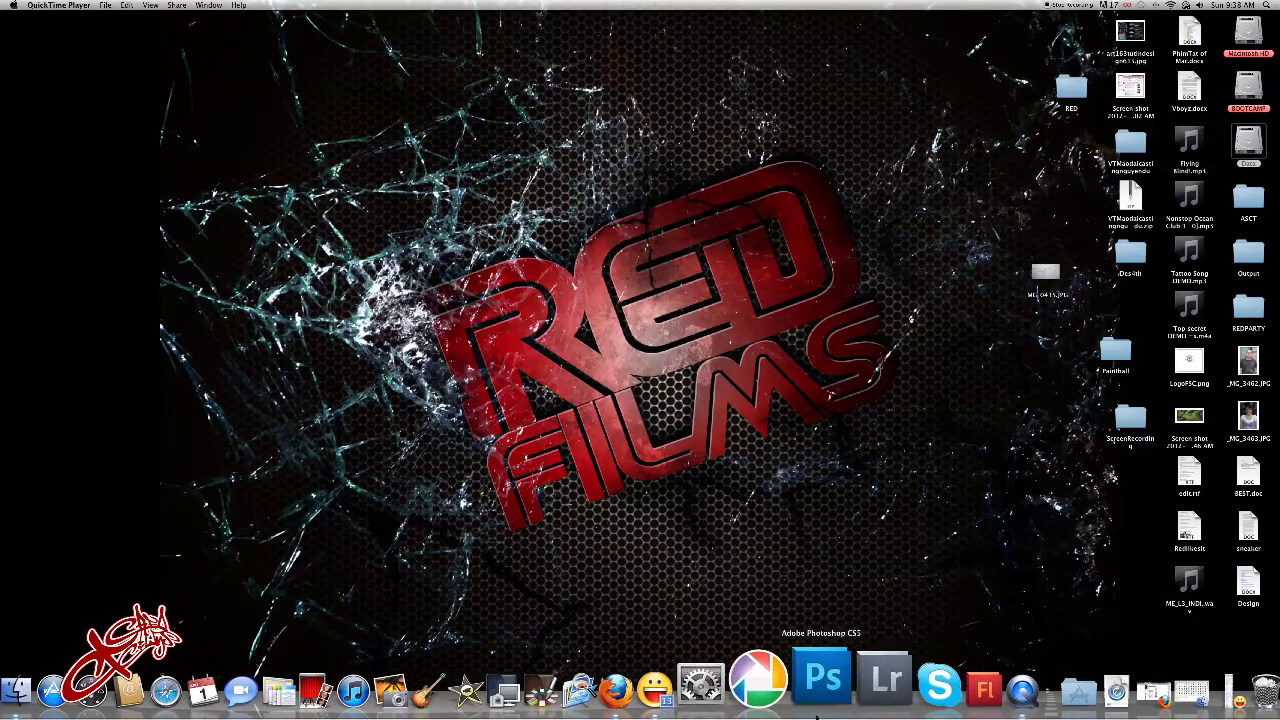
# - Launch Photoshop CS5 from the Dock
pyautogui.click(820, 695)
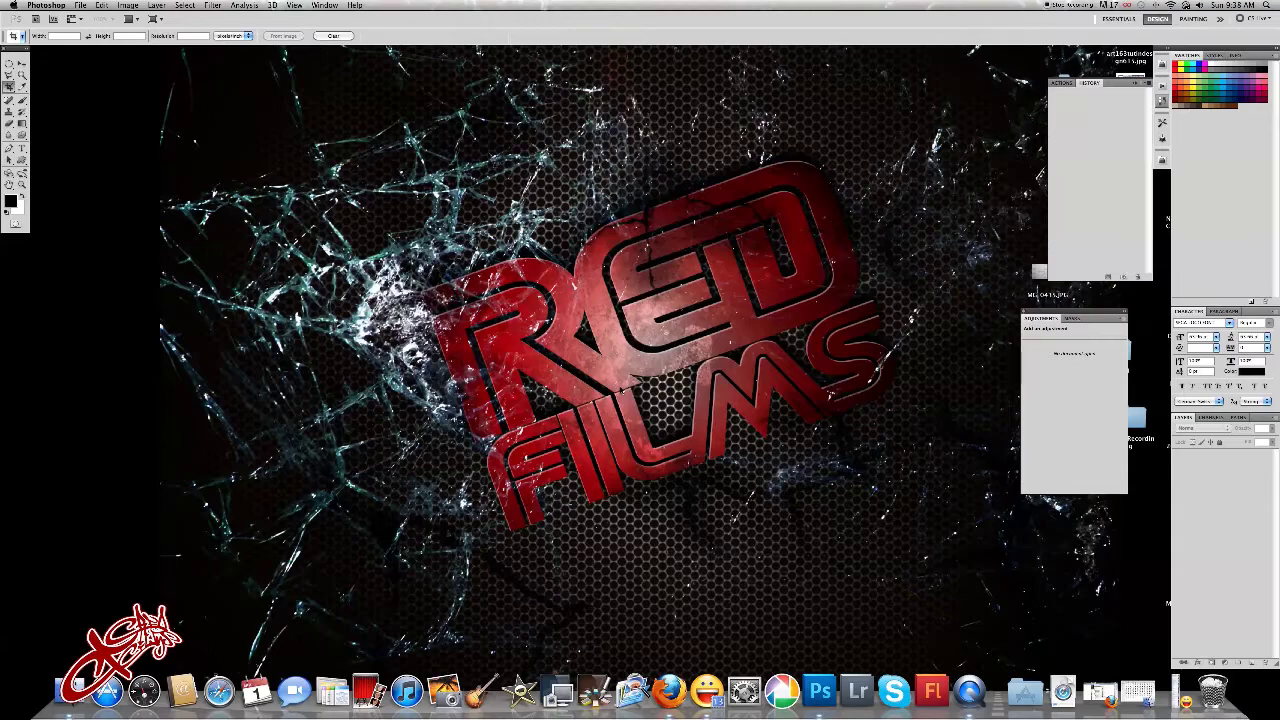
# - Open the portrait JPG from the Data drive and move its window toward the centre
pyautogui.hotkey('ctrl', 'o')
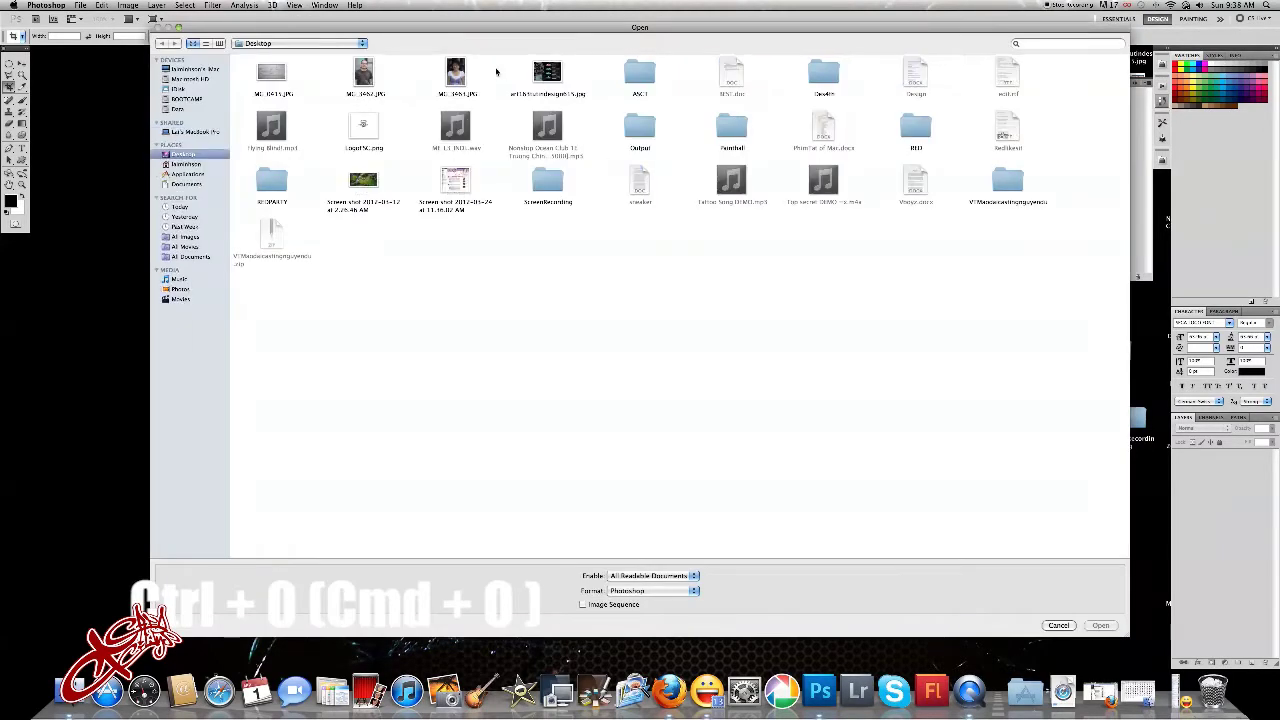
pyautogui.click(180, 110)
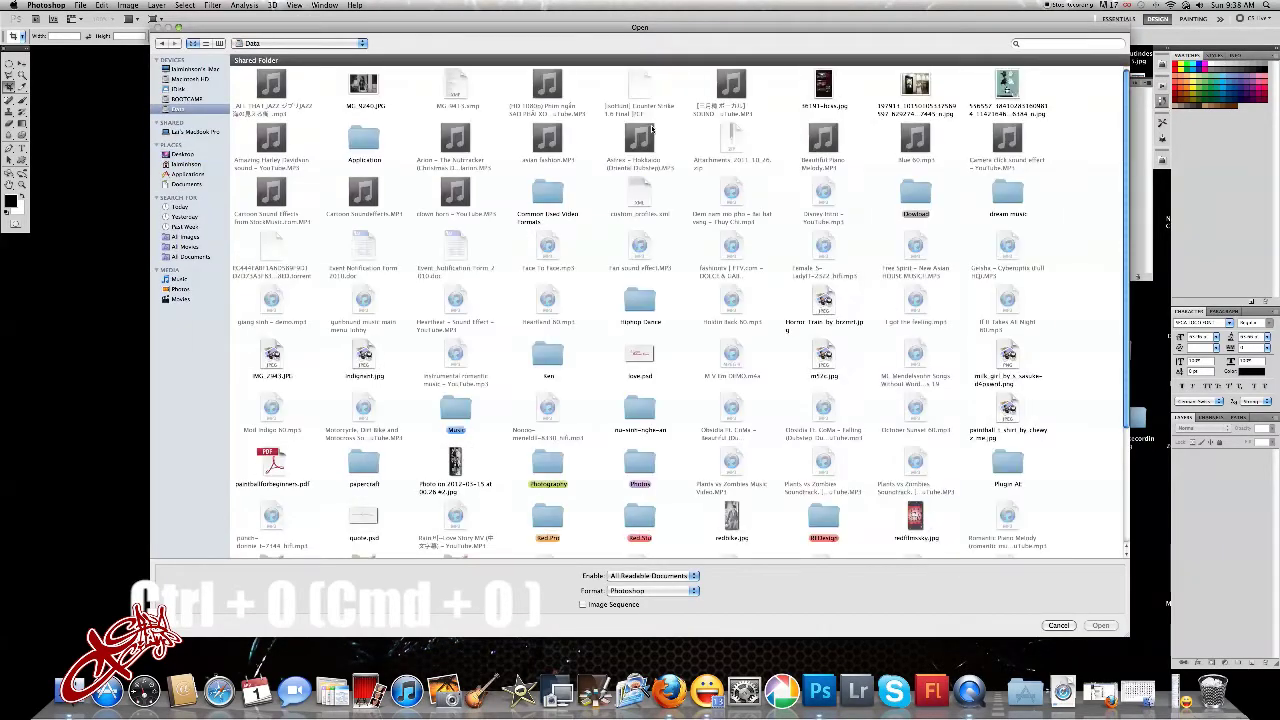
pyautogui.scroll(-3, 851, 204)
pyautogui.scroll(-2, 851, 204)
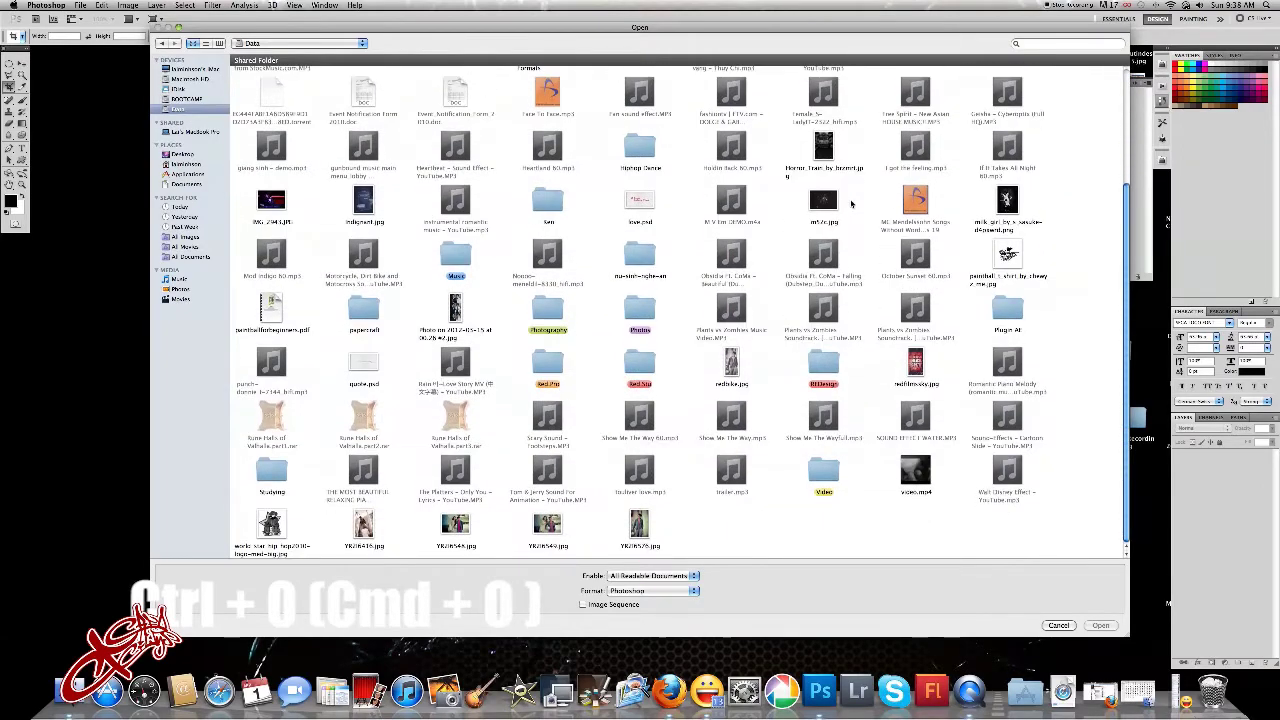
pyautogui.scroll(2, 770, 435)
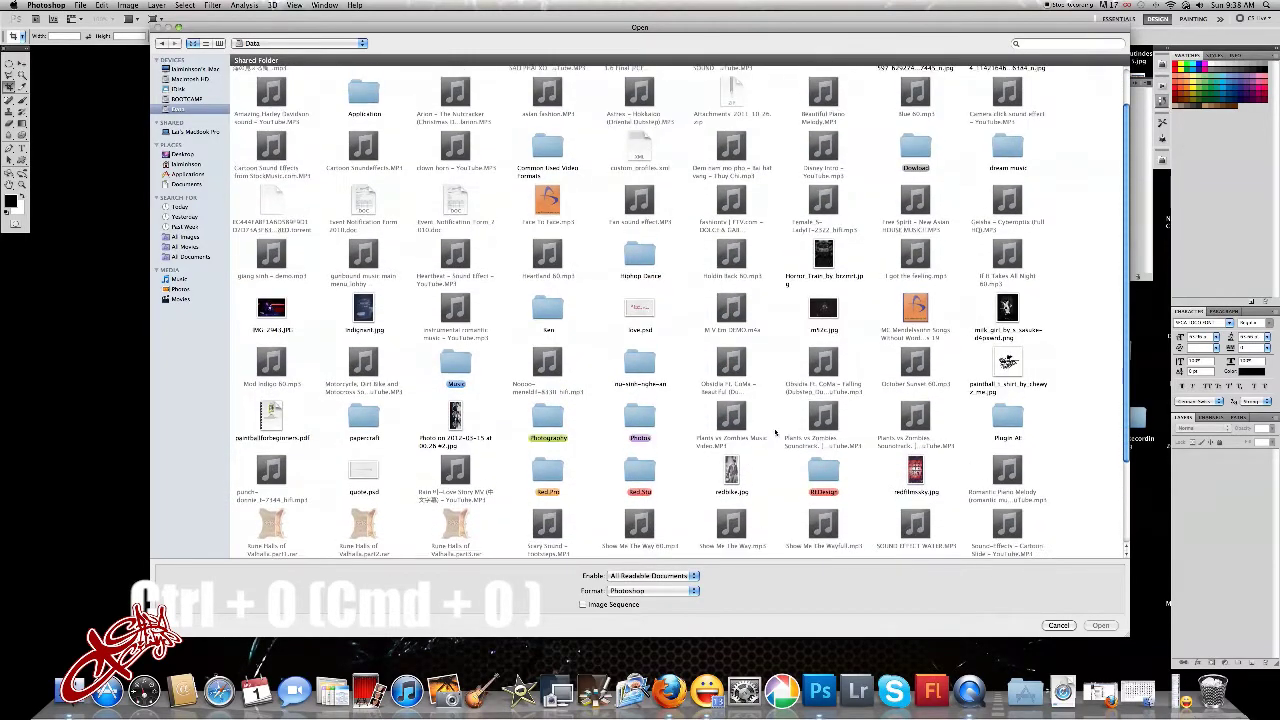
pyautogui.scroll(2, 860, 180)
pyautogui.scroll(1, 866, 171)
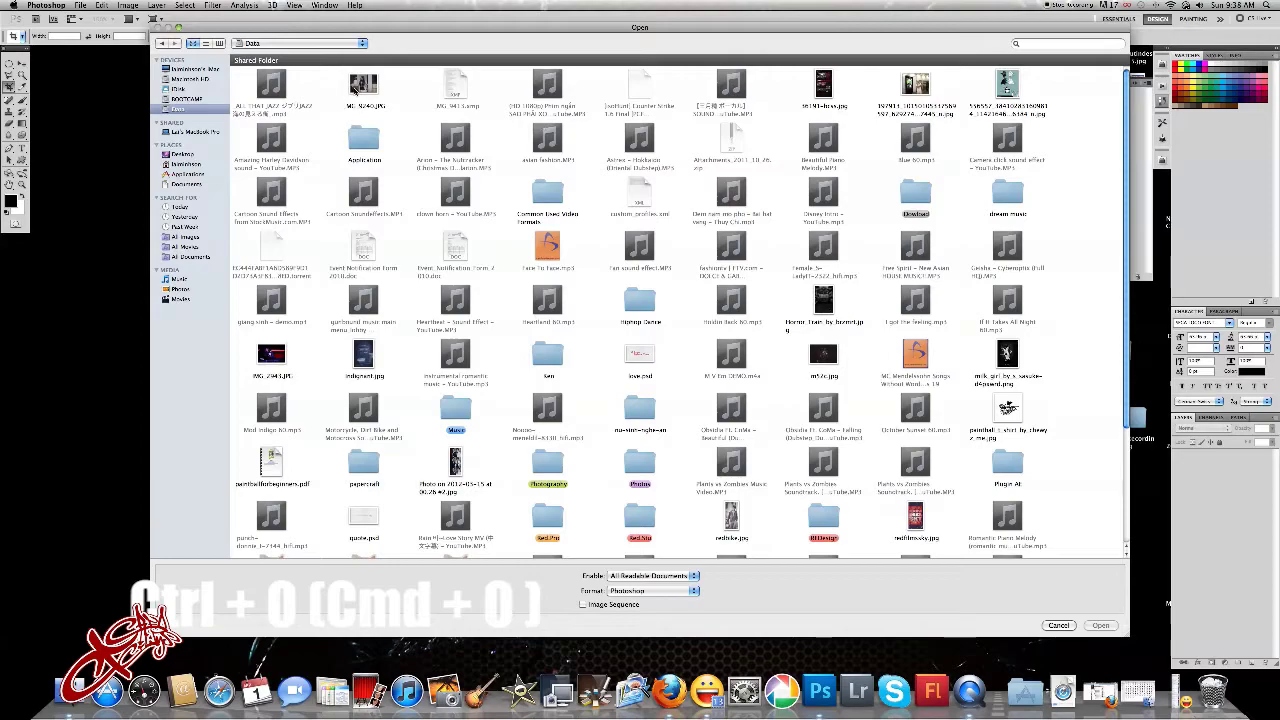
pyautogui.doubleClick(363, 86)
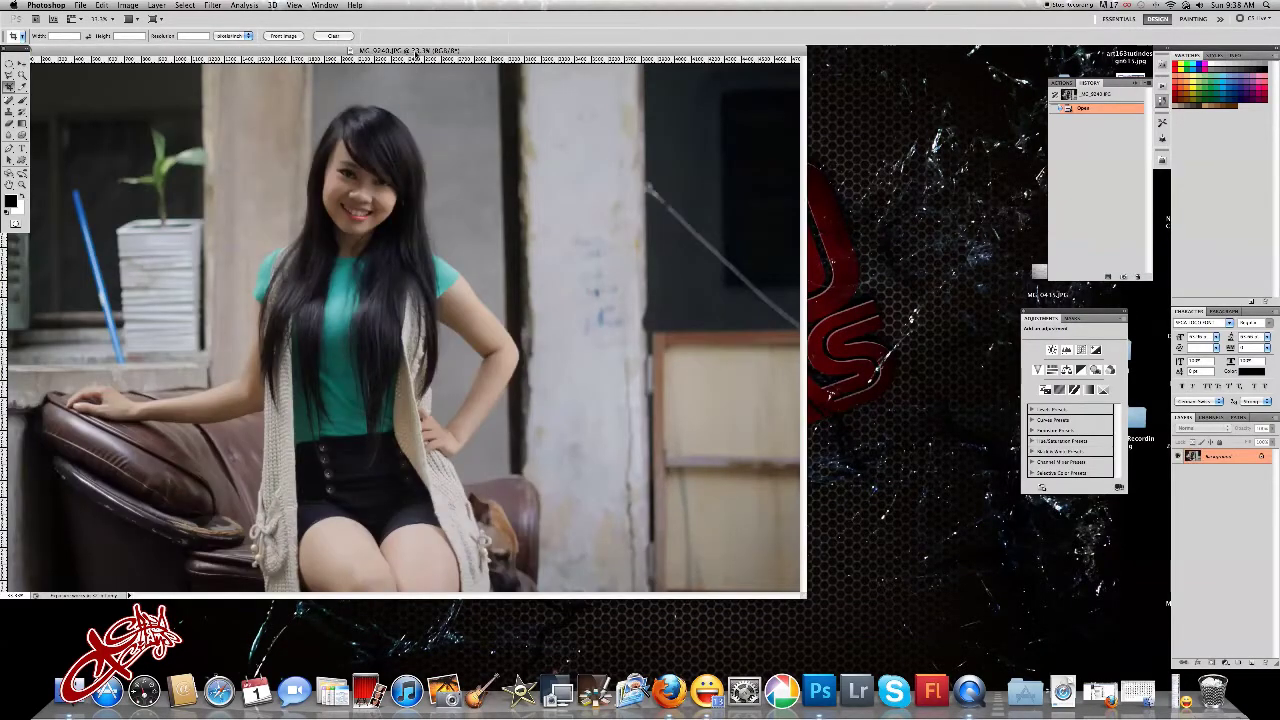
pyautogui.moveTo(415, 57); pyautogui.dragTo(564, 69)
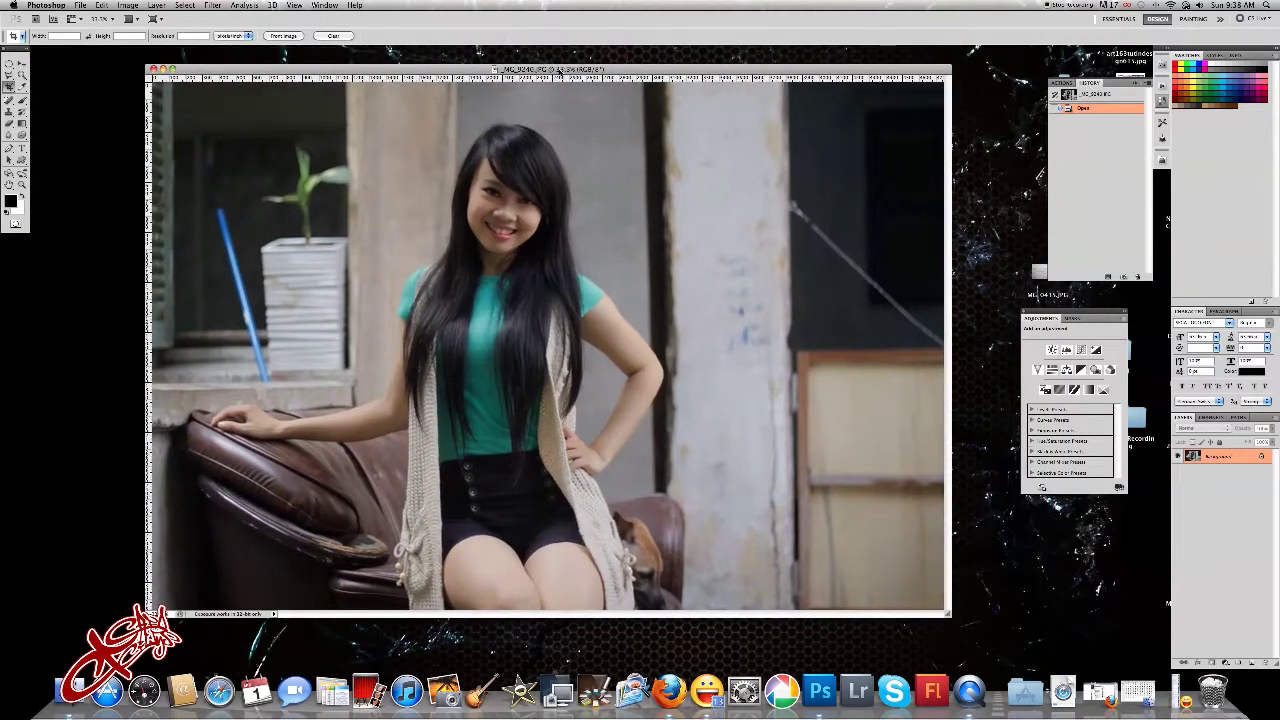
# - Zoom out to show the whole photo and select the Move tool
pyautogui.press('super+minus')
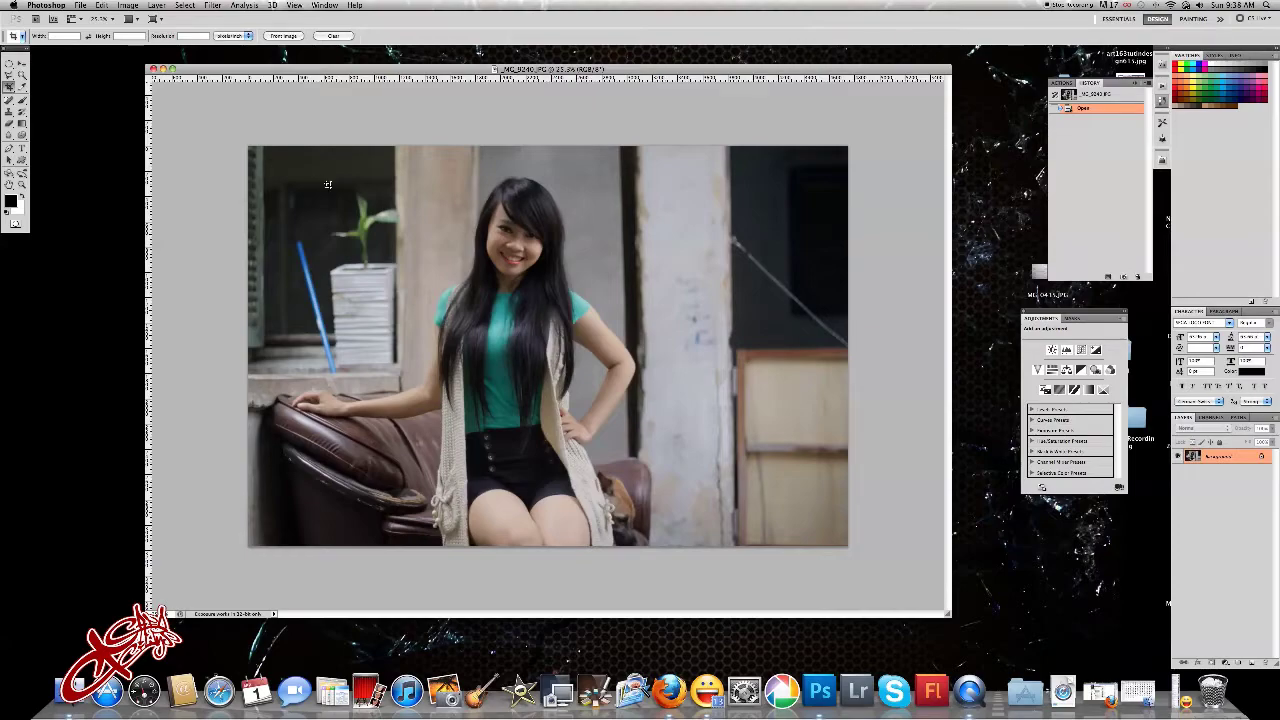
pyautogui.press('v')
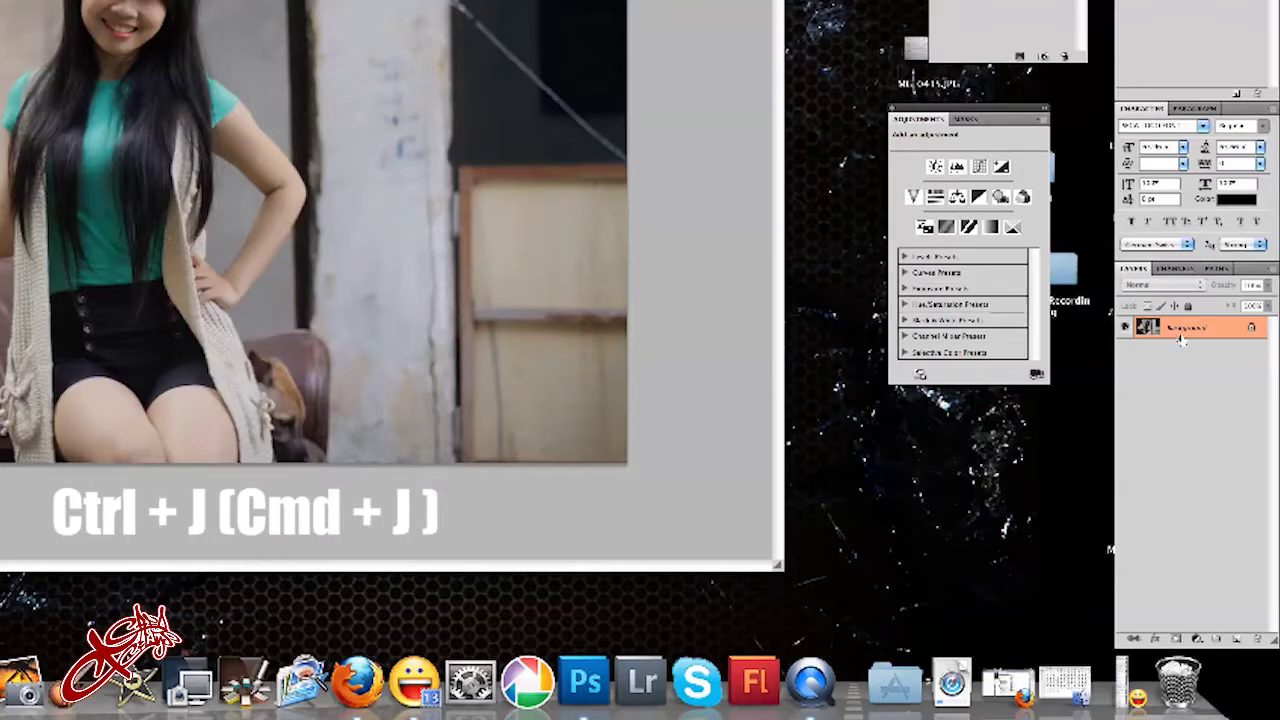
# - Duplicate the background as Layer 1 and add a Brightness/Contrast layer with brightness slightly raised
pyautogui.hotkey('ctrl', 'j')
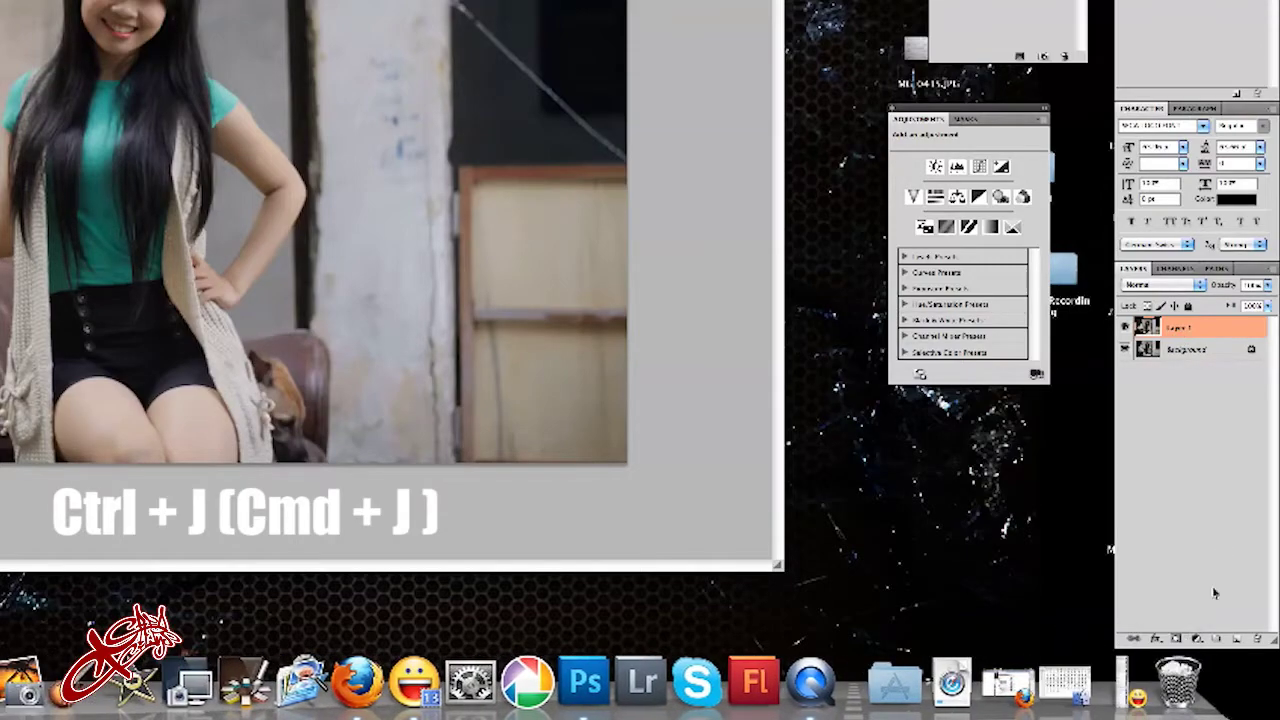
pyautogui.click(1197, 638)
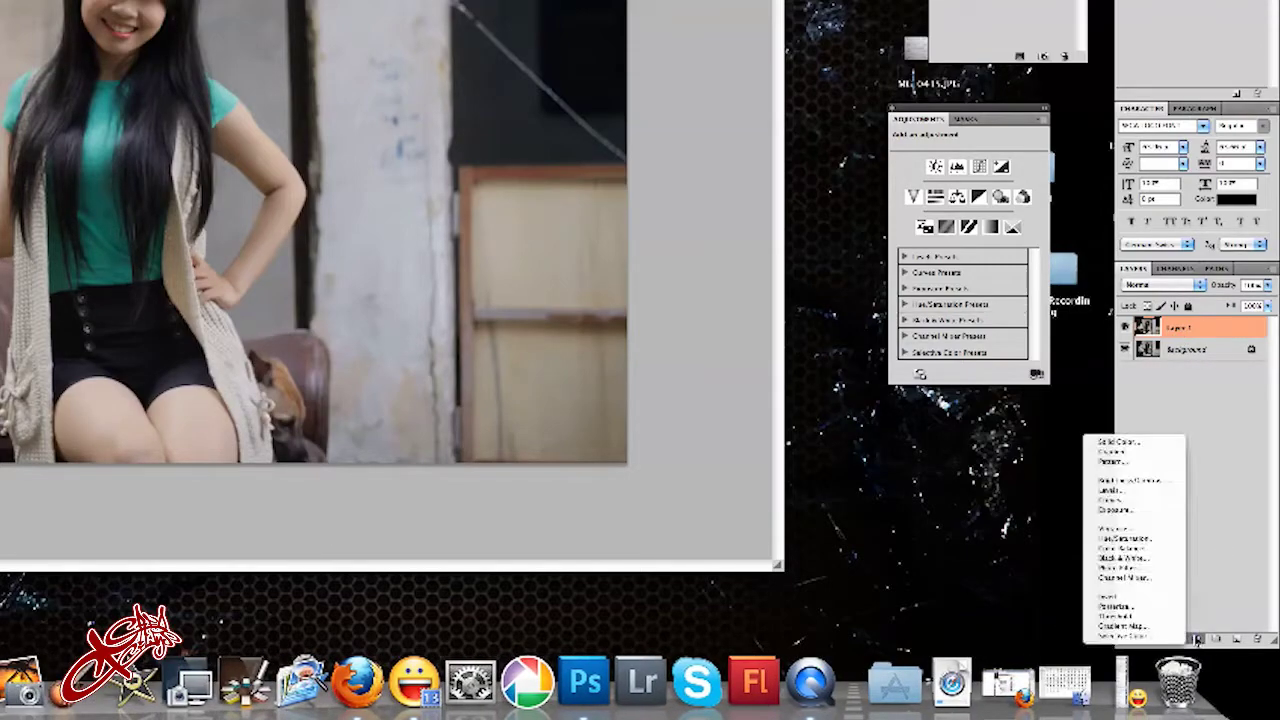
pyautogui.click(1156, 481)
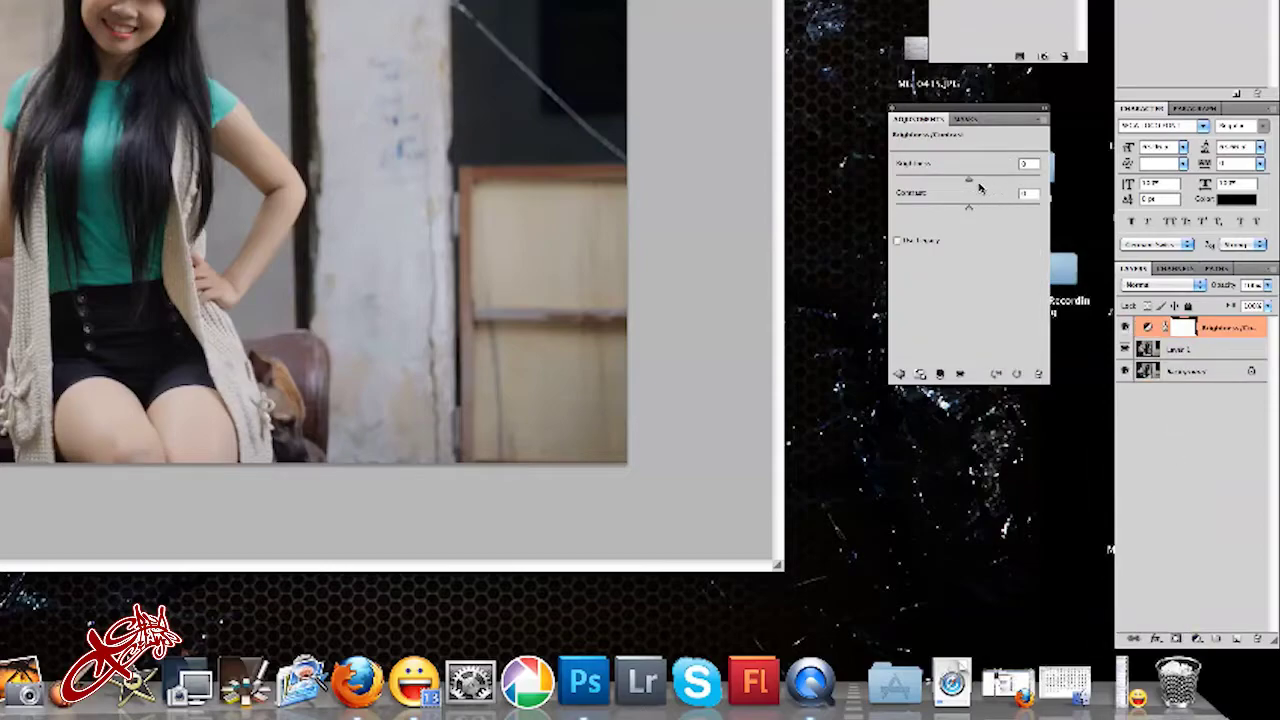
pyautogui.moveTo(968, 180); pyautogui.dragTo(972, 179)
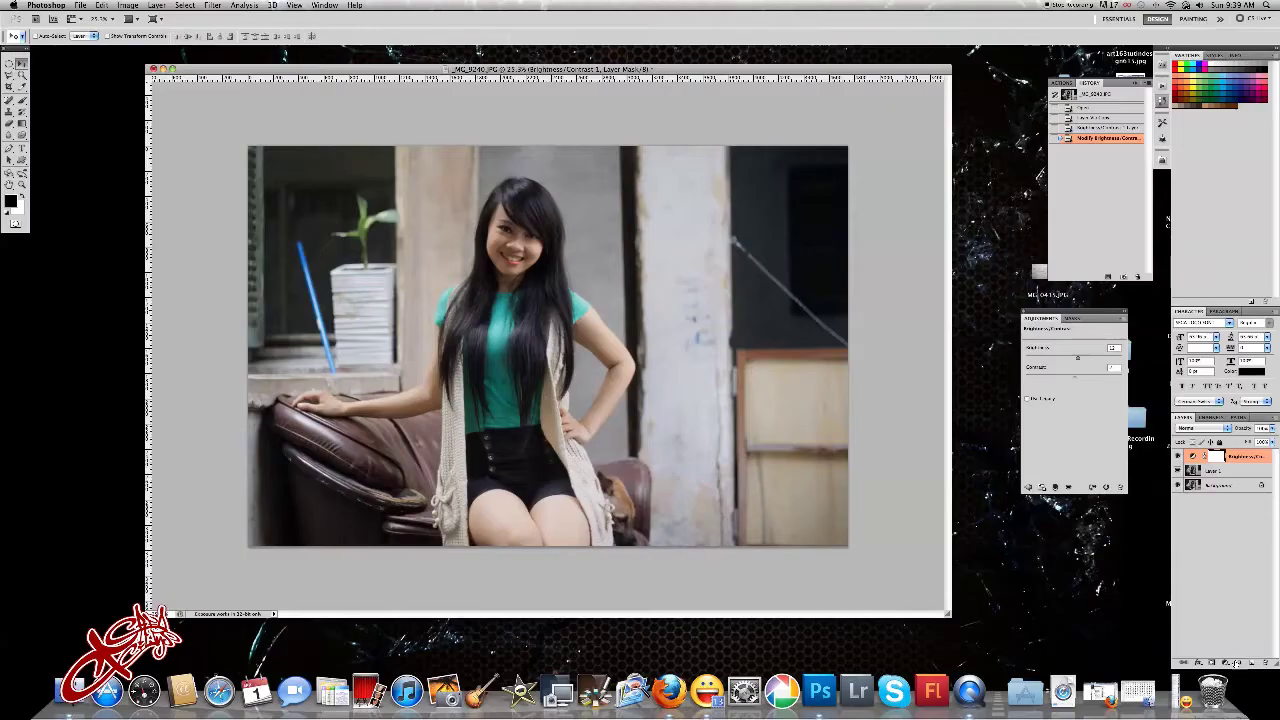
pyautogui.click(1225, 664)
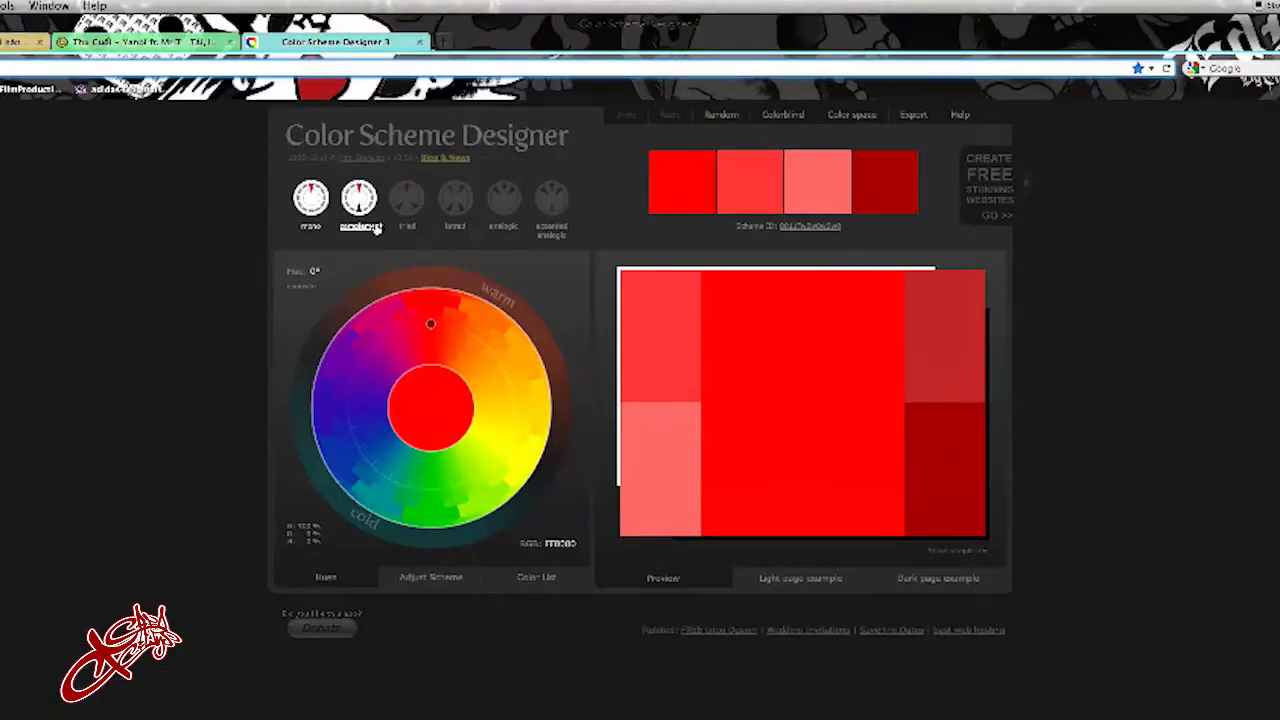
# - Create an orange-and-blue complementary scheme with the hue rotated to about 40°
pyautogui.click(455, 132)
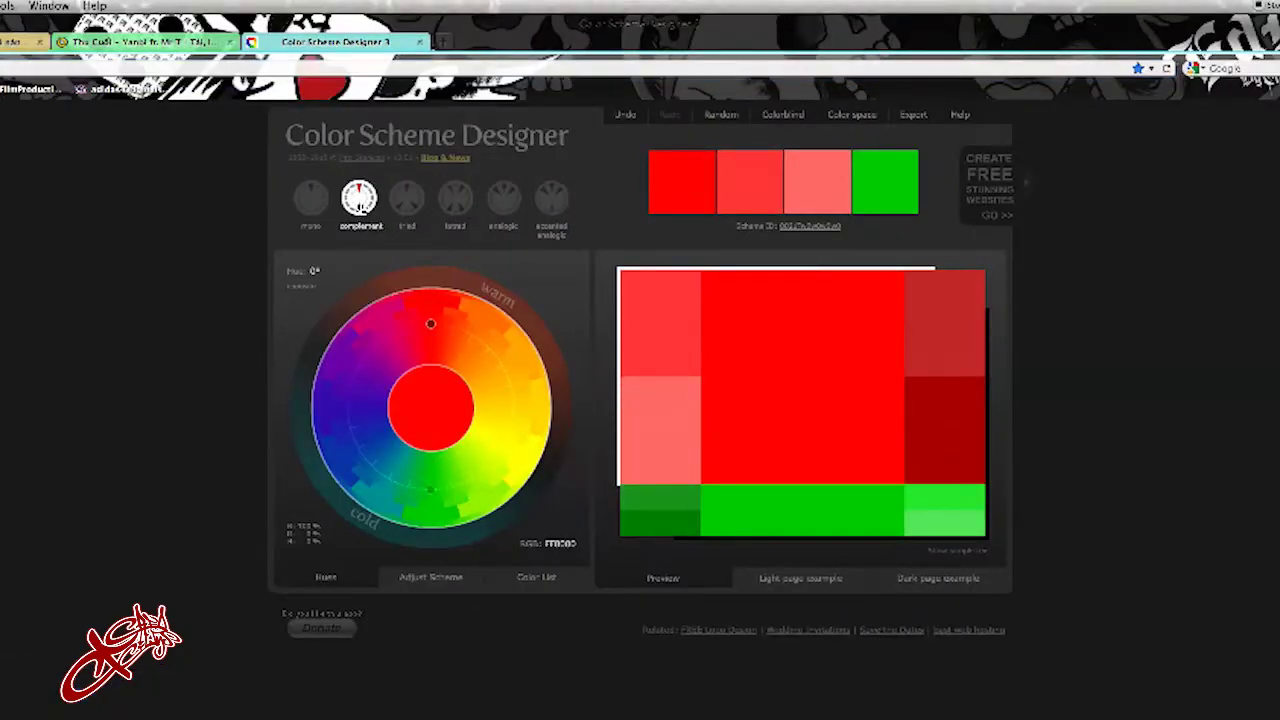
pyautogui.moveTo(432, 324)
pyautogui.mouseDown()
pyautogui.moveTo(495, 355)
pyautogui.moveTo(487, 345)
pyautogui.mouseUp()
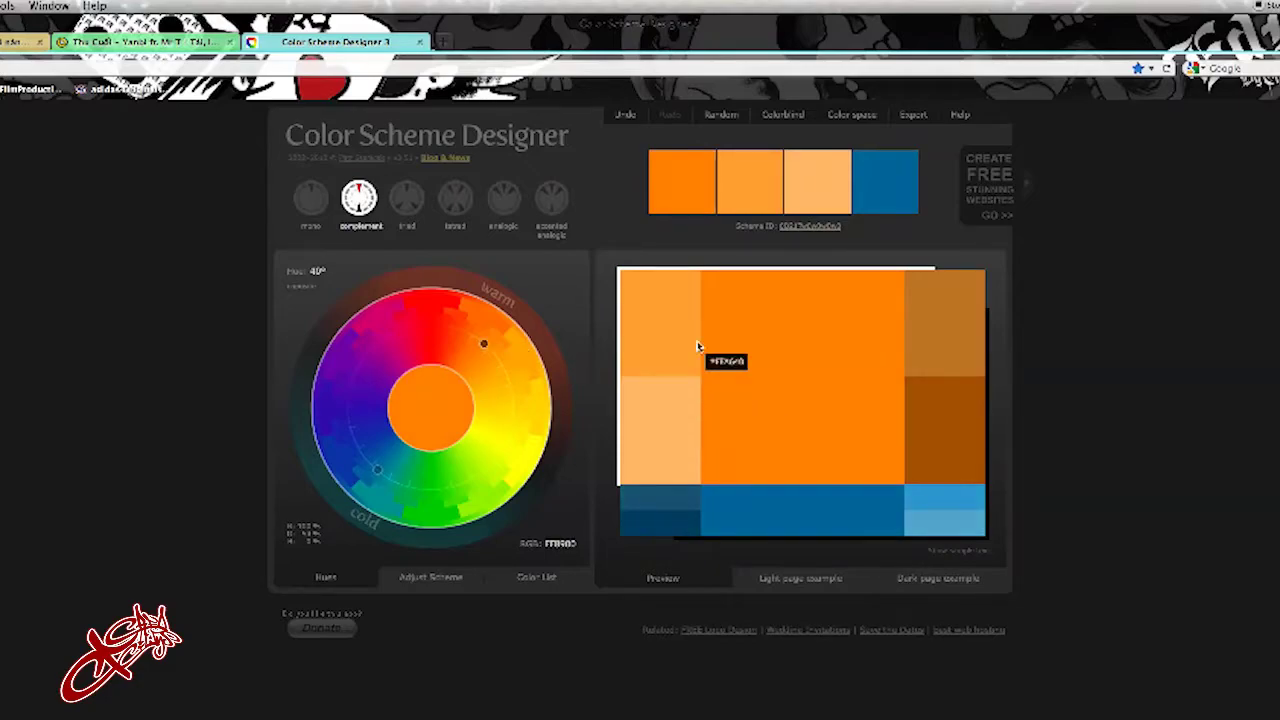
pyautogui.moveTo(696, 500)
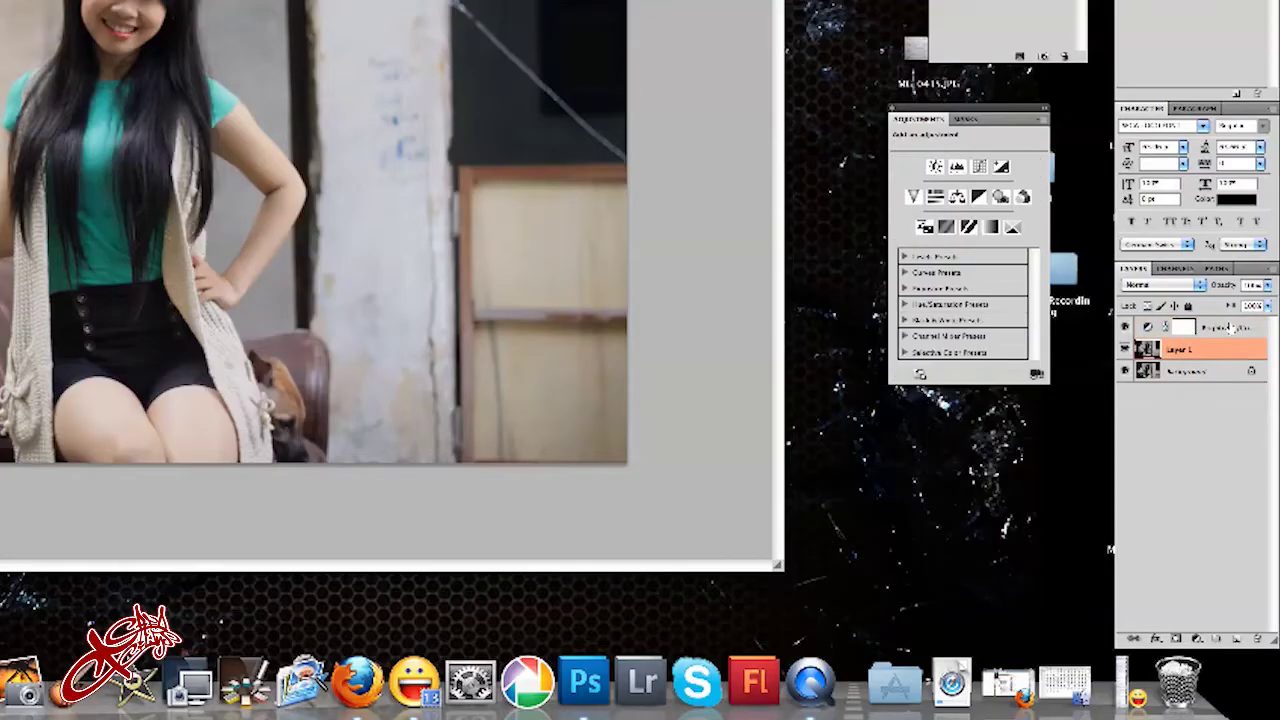
pyautogui.keyDown('shift'); pyautogui.click(1234, 330); pyautogui.keyUp('shift')
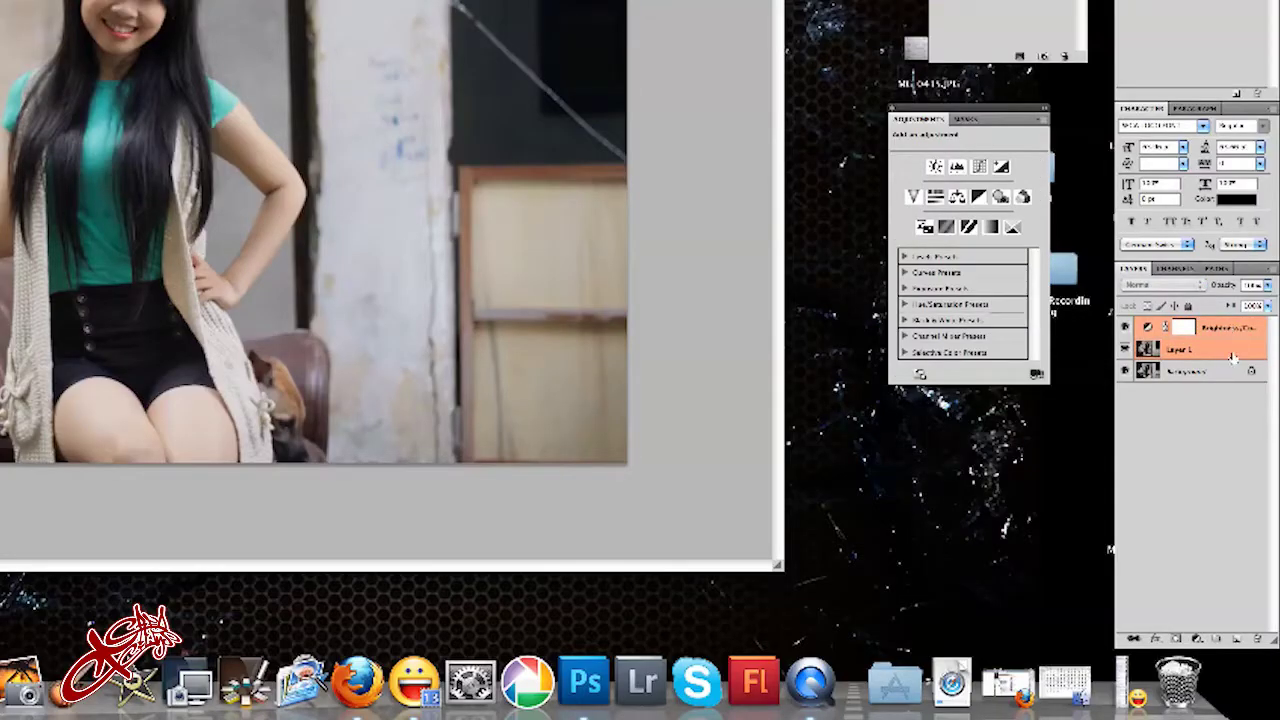
# - Stamp the visible layers into a new top layer, invert its Blue channel, and return to RGB
pyautogui.hotkey('ctrl', 'alt', 'e')
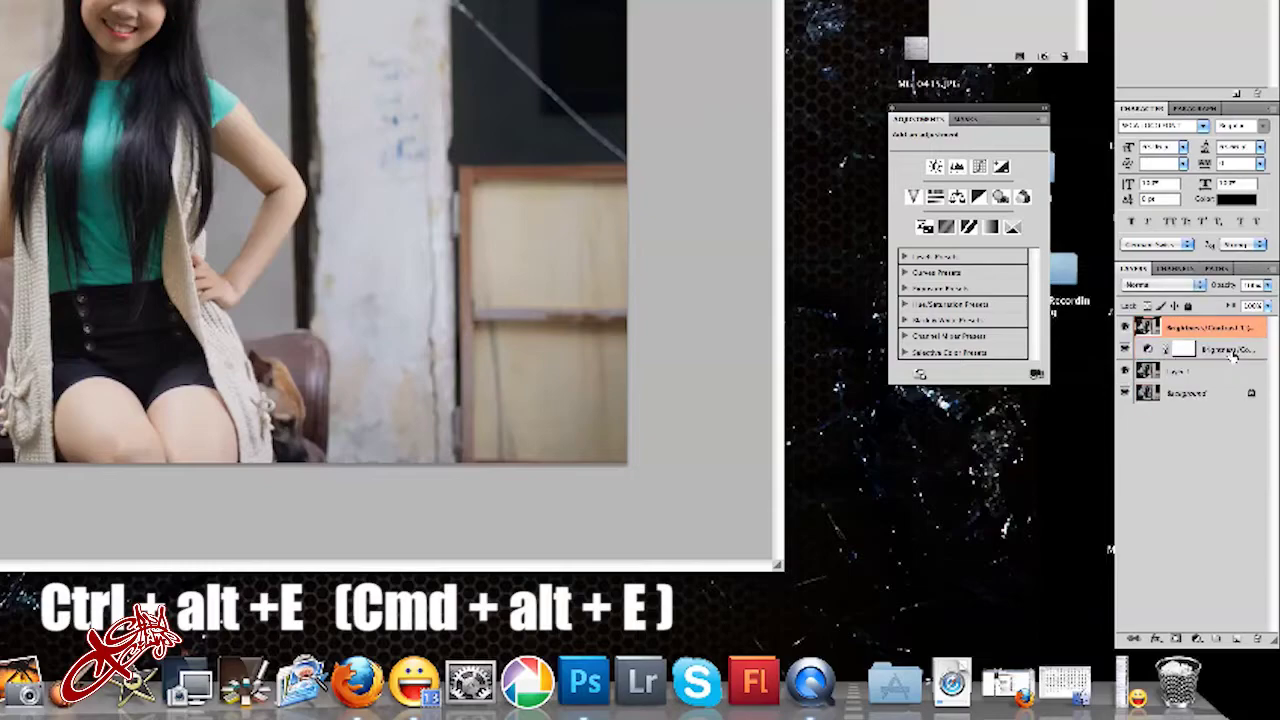
pyautogui.click(1190, 270)
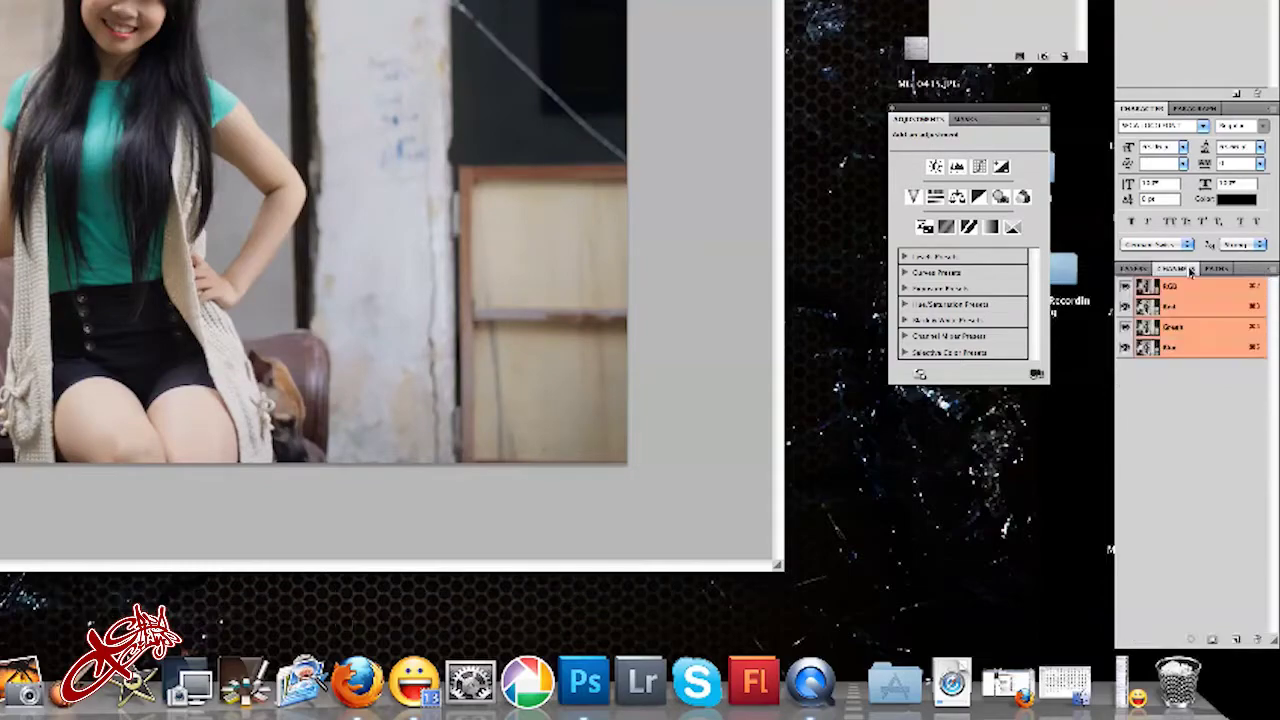
pyautogui.click(1175, 347)
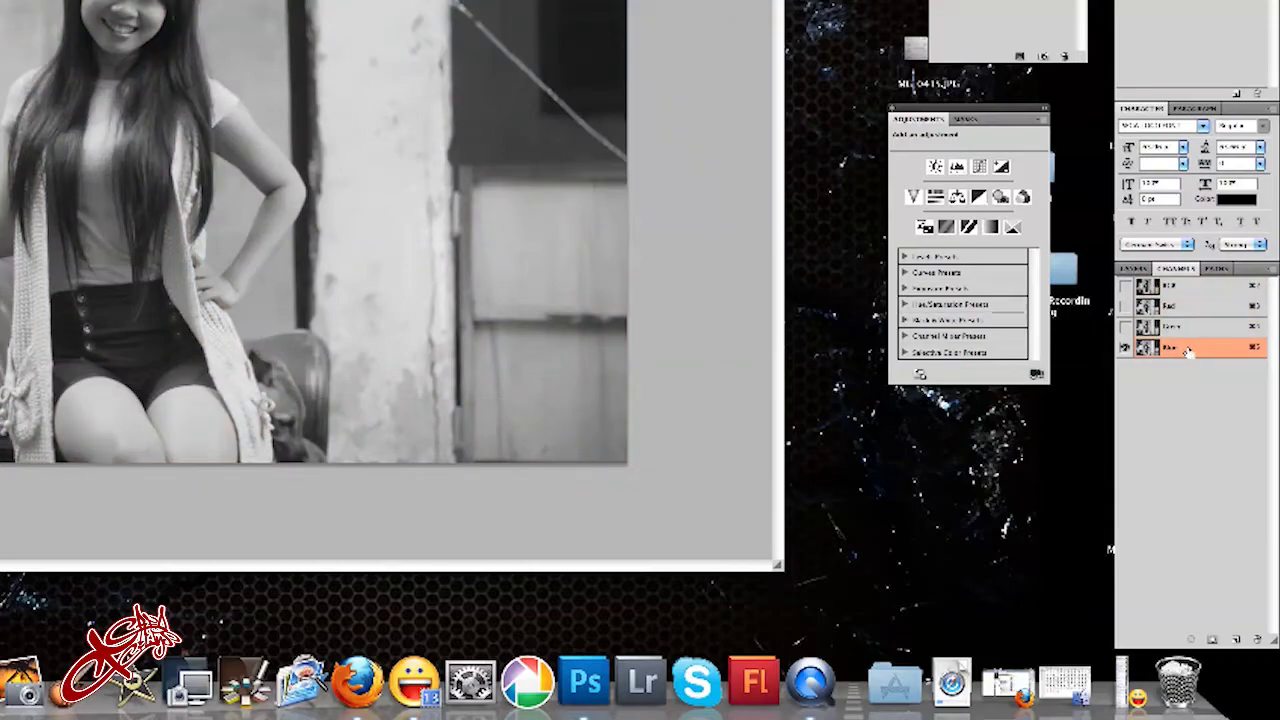
pyautogui.hotkey('ctrl', 'i')
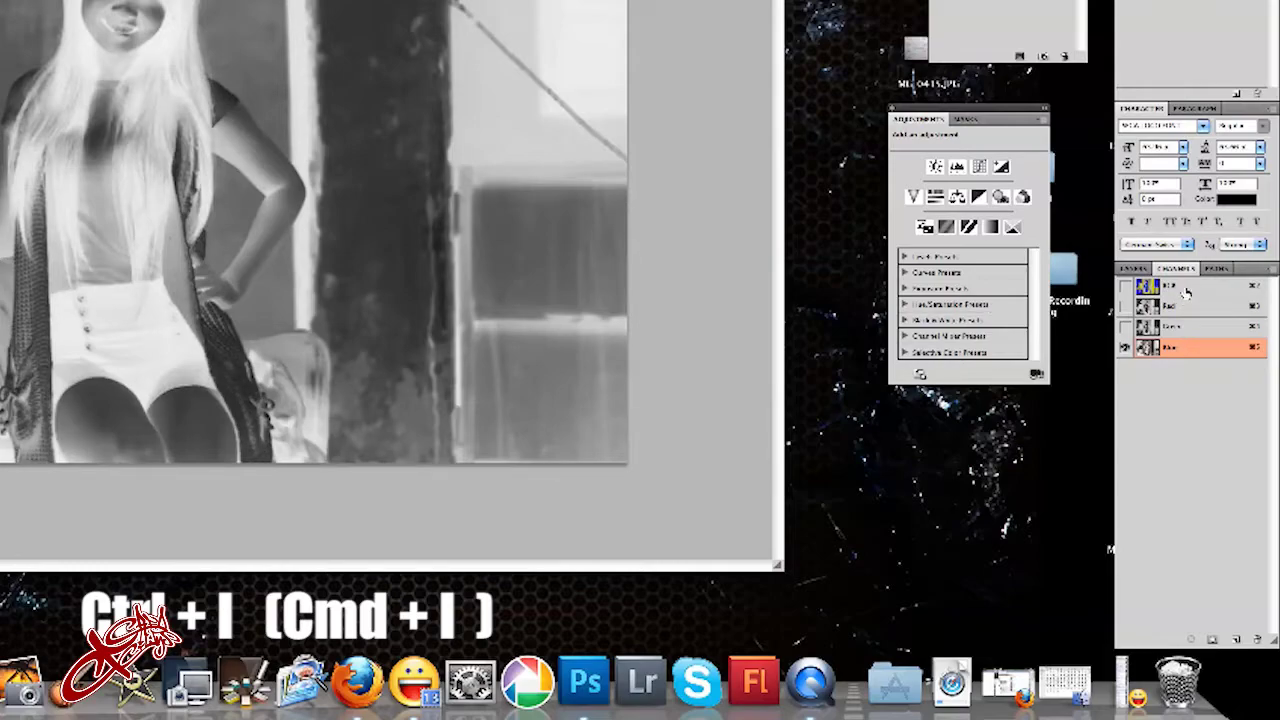
pyautogui.click(1185, 290)
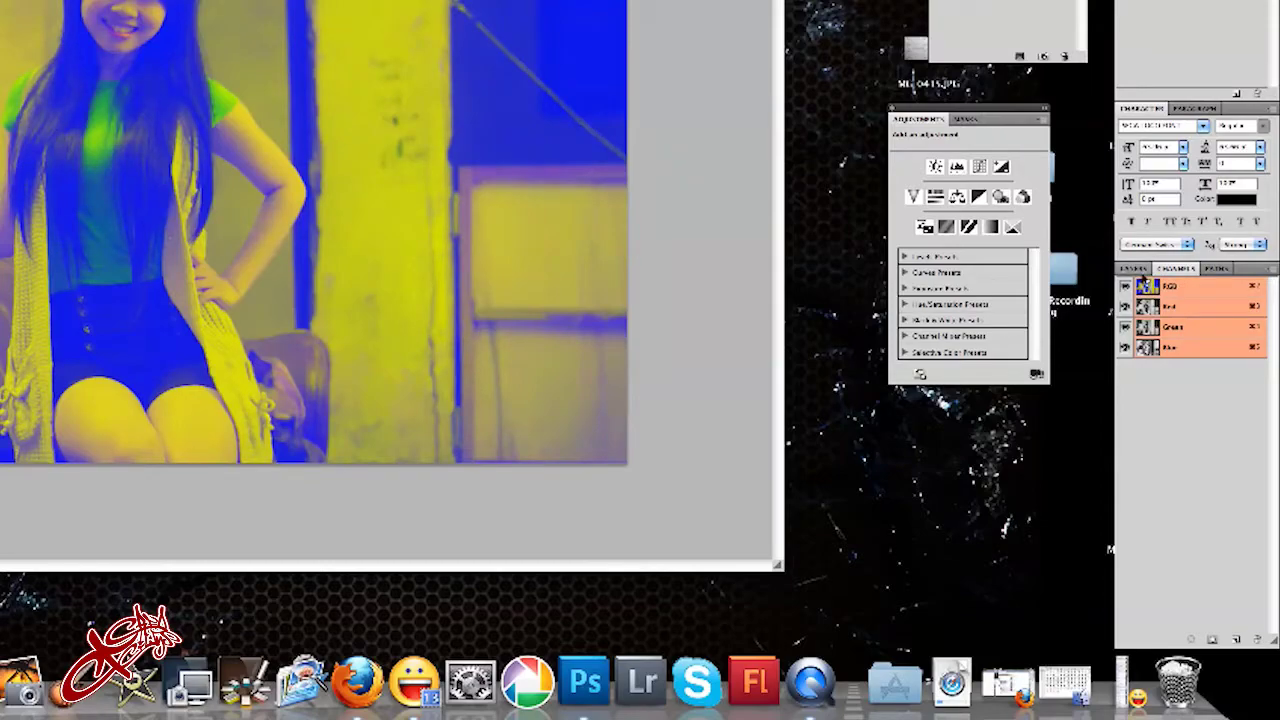
# - Set the merged top layer to Screen blending at reduced opacity
pyautogui.click(1134, 270)
pyautogui.click(1150, 285)
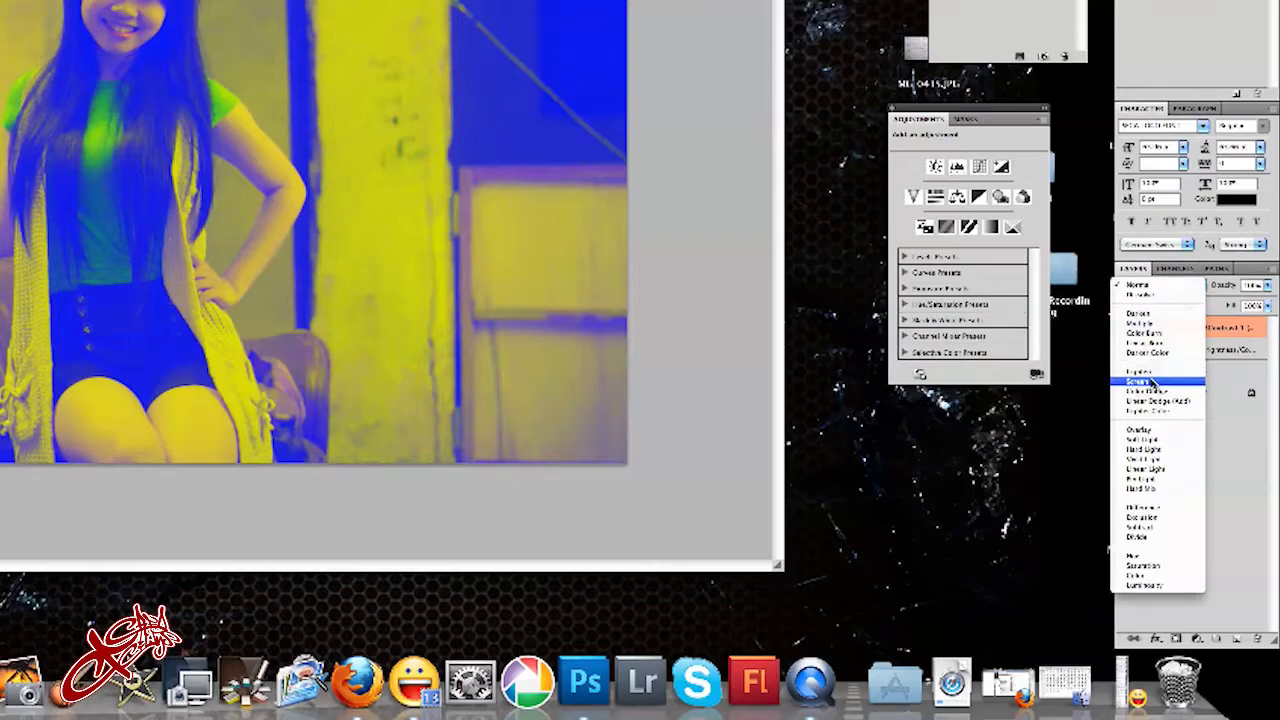
pyautogui.click(1153, 382)
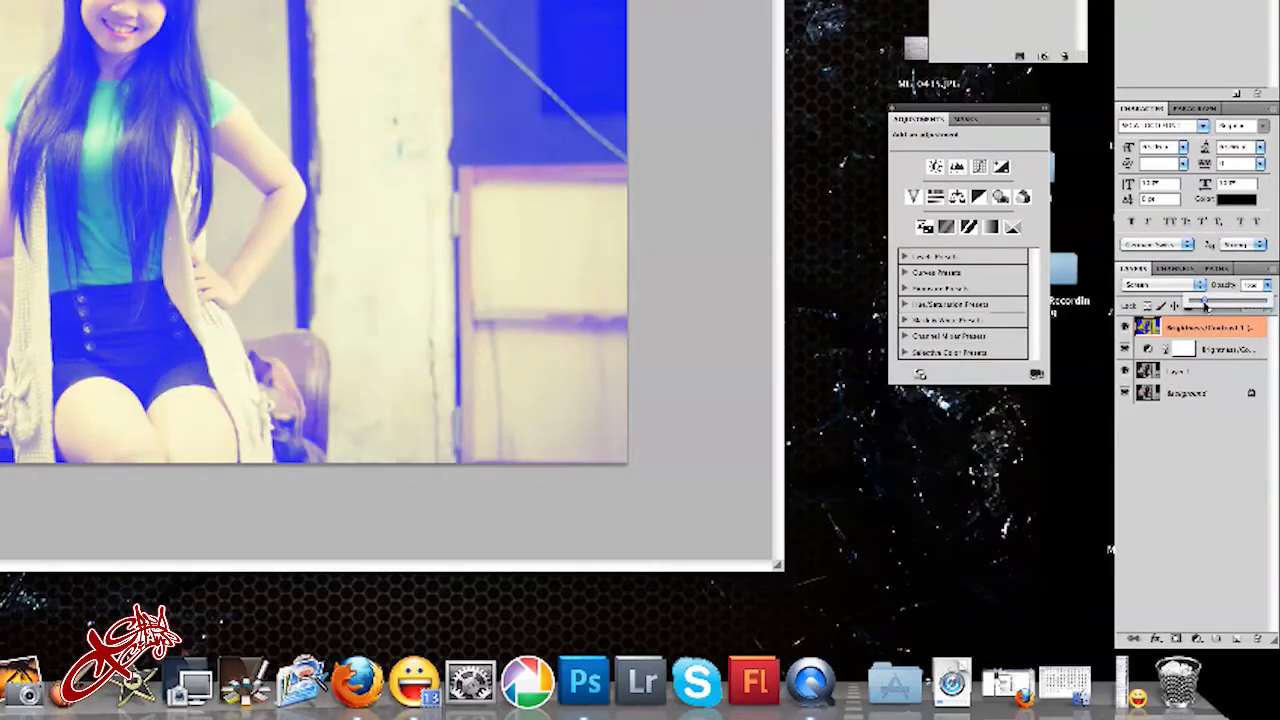
pyautogui.click(1205, 307)
pyautogui.moveTo(1206, 306); pyautogui.dragTo(1208, 306)
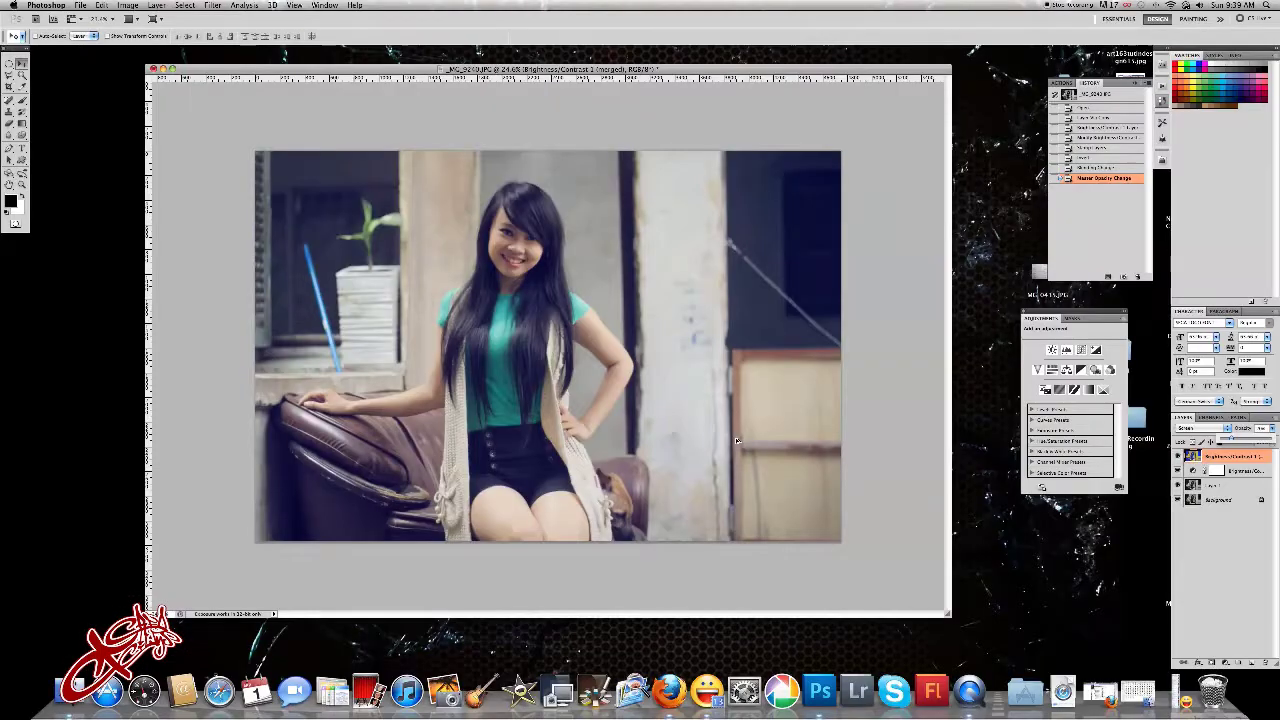
# - Zoom out and compare with the brightening layer toggled, leaving it hidden
pyautogui.hotkey('ctrl', '-')
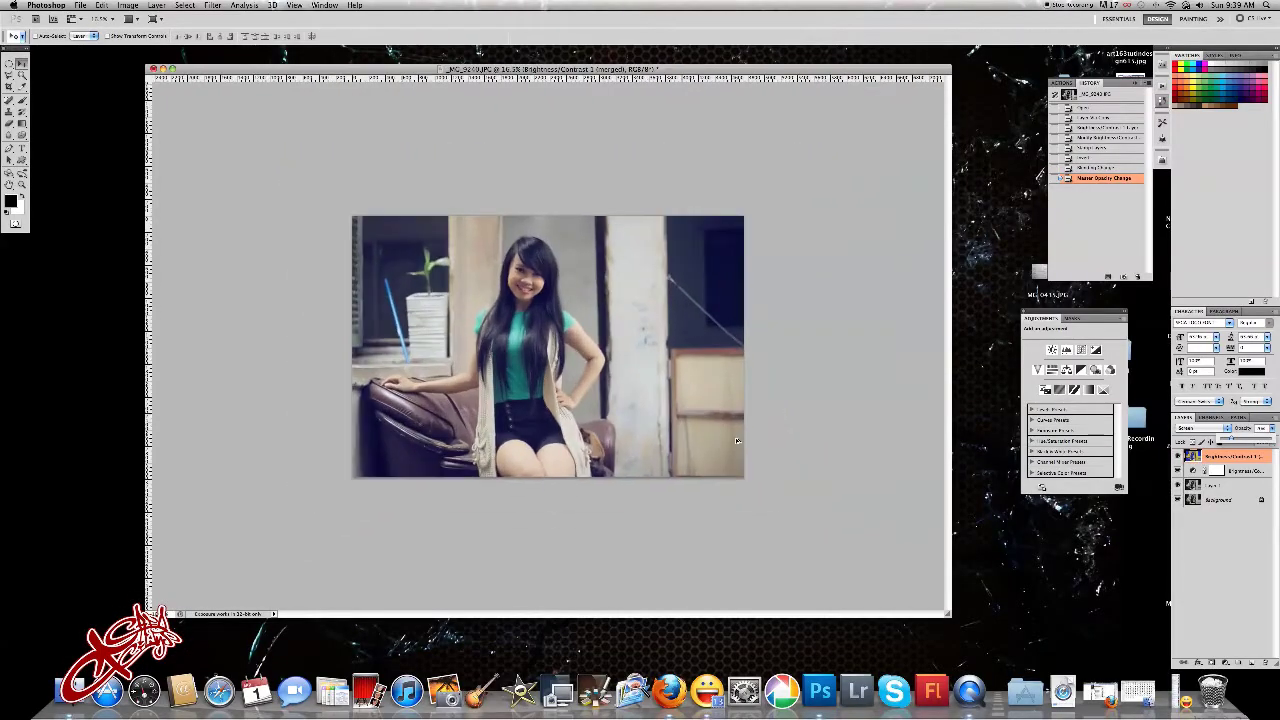
pyautogui.scroll(1, 735, 437)
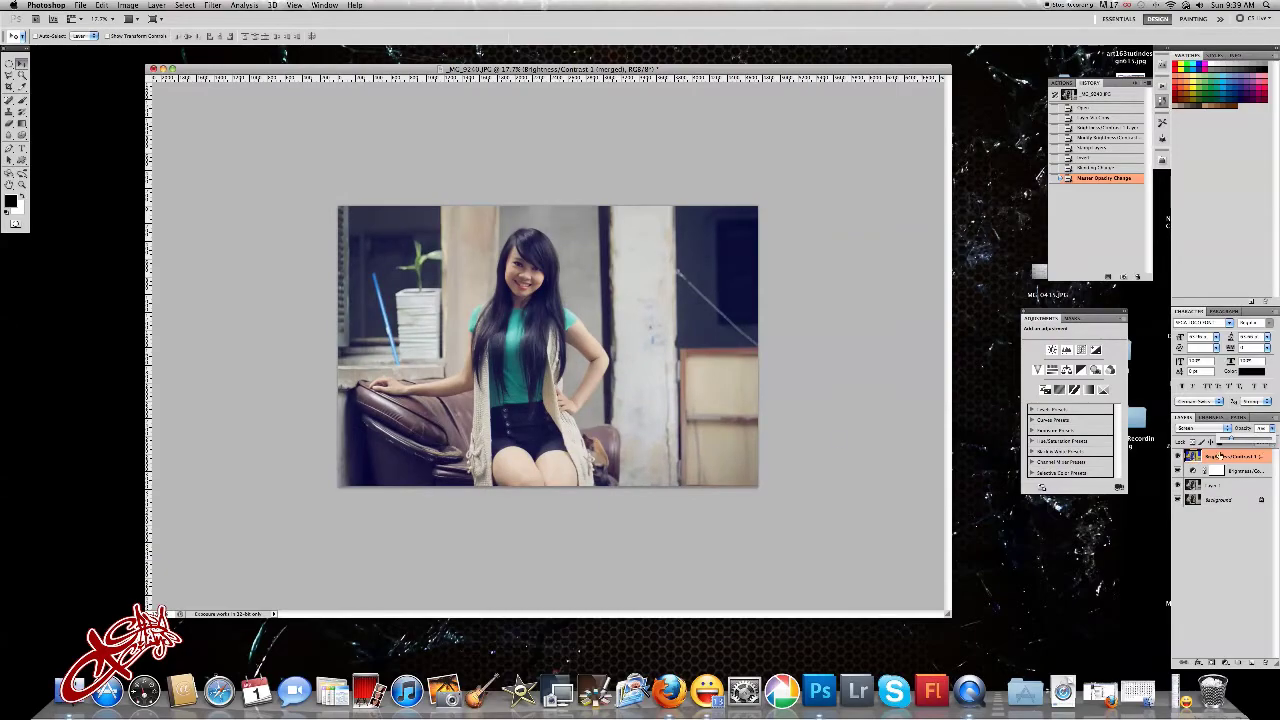
pyautogui.click(1178, 456)
pyautogui.click(1178, 456)
pyautogui.click(1178, 456)
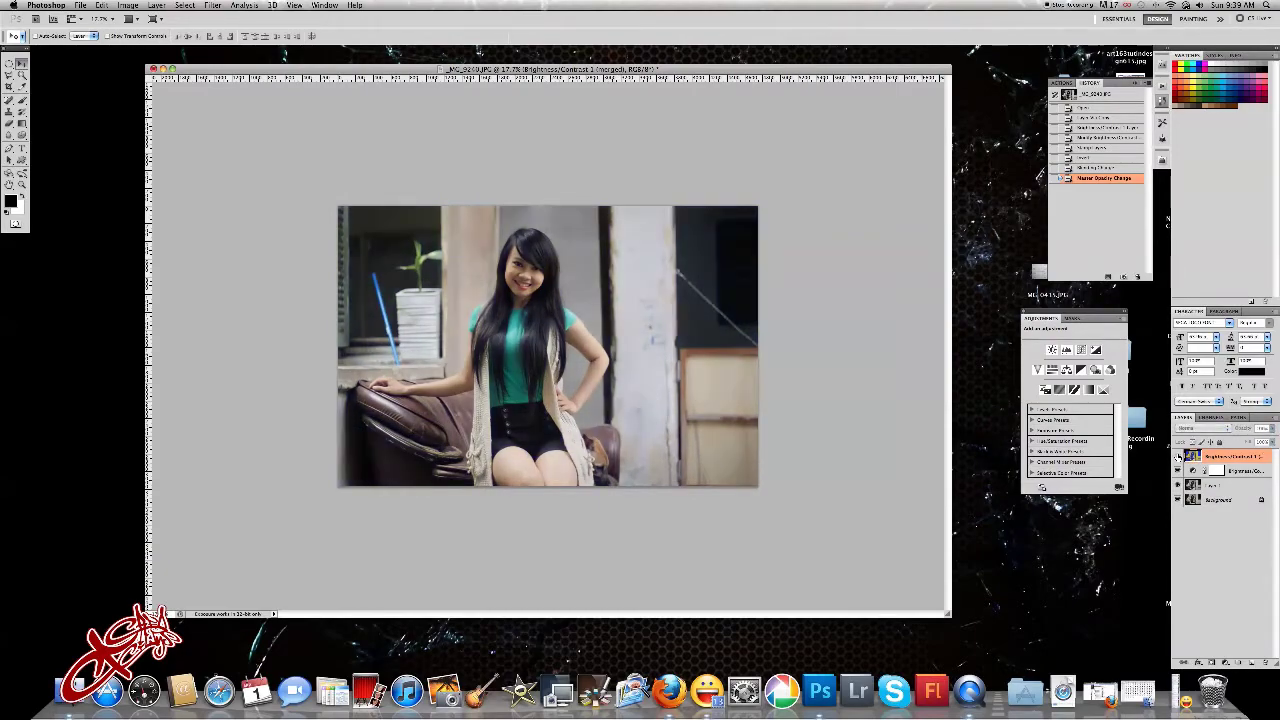
pyautogui.click(1225, 661)
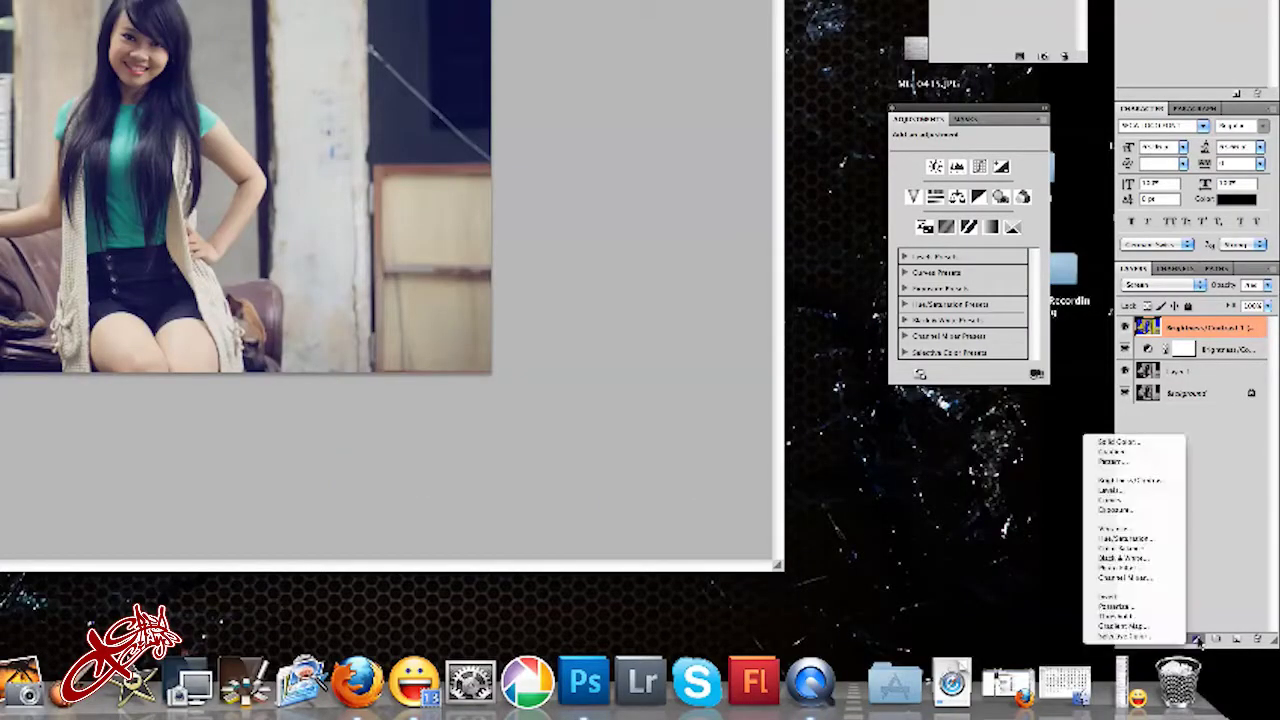
# - Add a Vibrance adjustment layer with vibrance raised modestly and saturation left at 0
pyautogui.click(1150, 528)
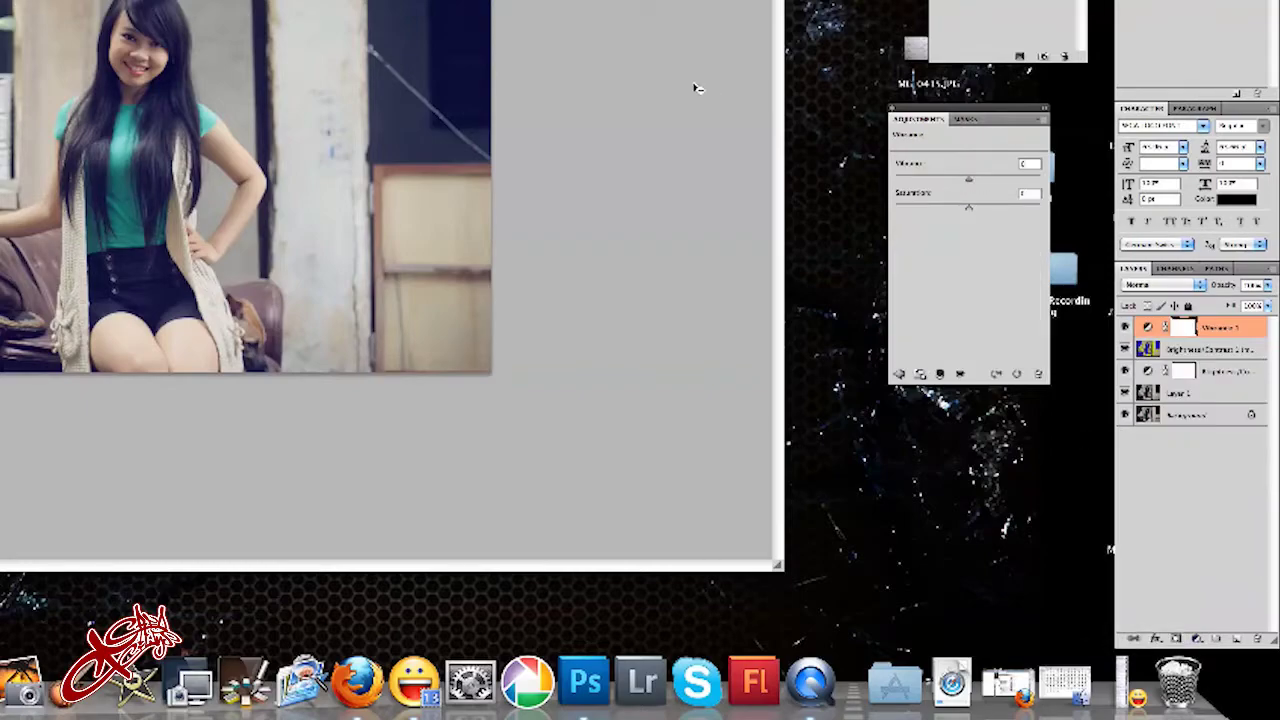
pyautogui.moveTo(968, 180); pyautogui.dragTo(978, 182)
pyautogui.click(1197, 638)
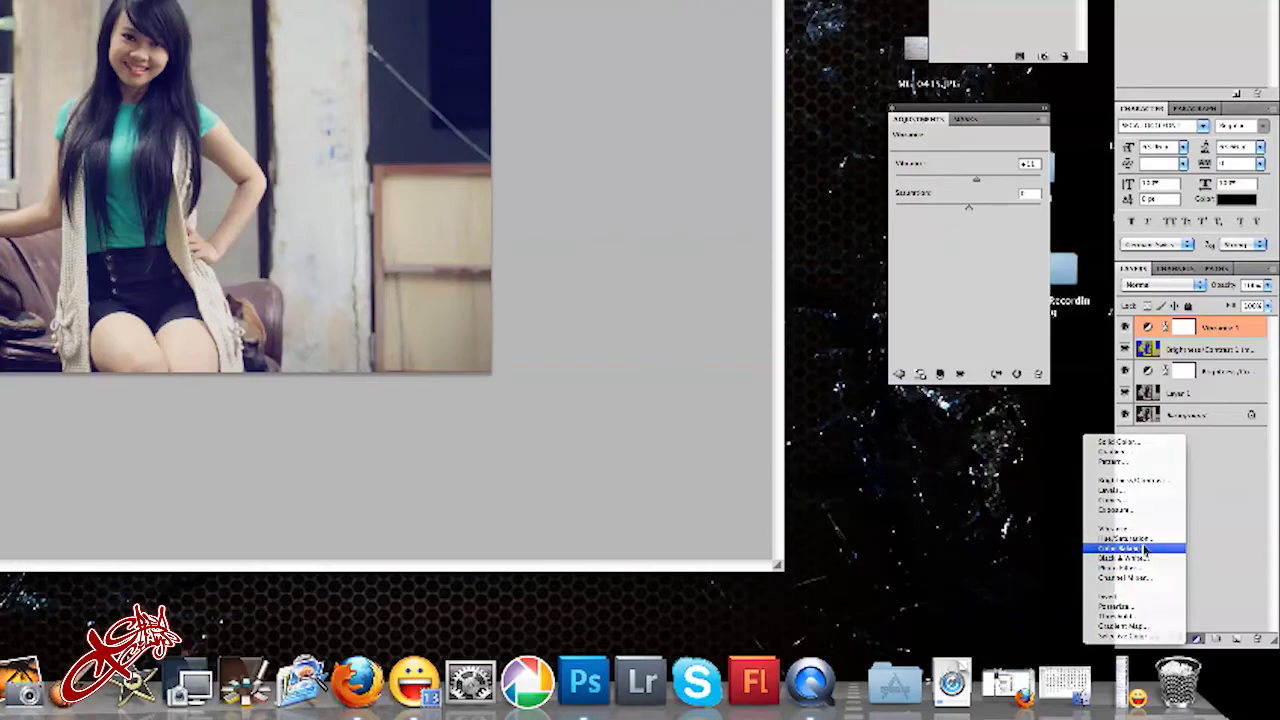
# - Add a Color Balance layer: midtones at 0, shadows slightly cyan, highlights nudged on Yellow-Blue
pyautogui.click(1140, 549)
pyautogui.moveTo(951, 240); pyautogui.dragTo(947, 243)
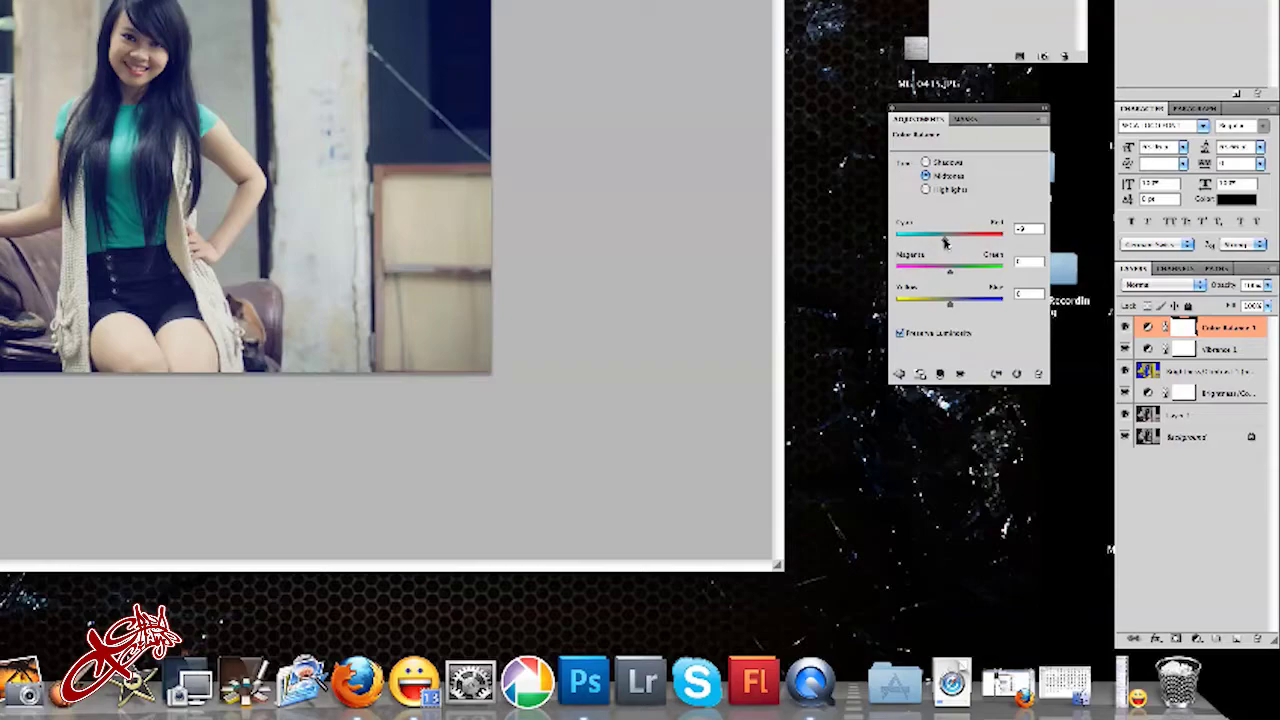
pyautogui.moveTo(947, 243); pyautogui.dragTo(951, 241)
pyautogui.click(950, 163)
pyautogui.moveTo(950, 243); pyautogui.dragTo(951, 244)
pyautogui.click(927, 190)
pyautogui.moveTo(952, 306); pyautogui.dragTo(944, 307)
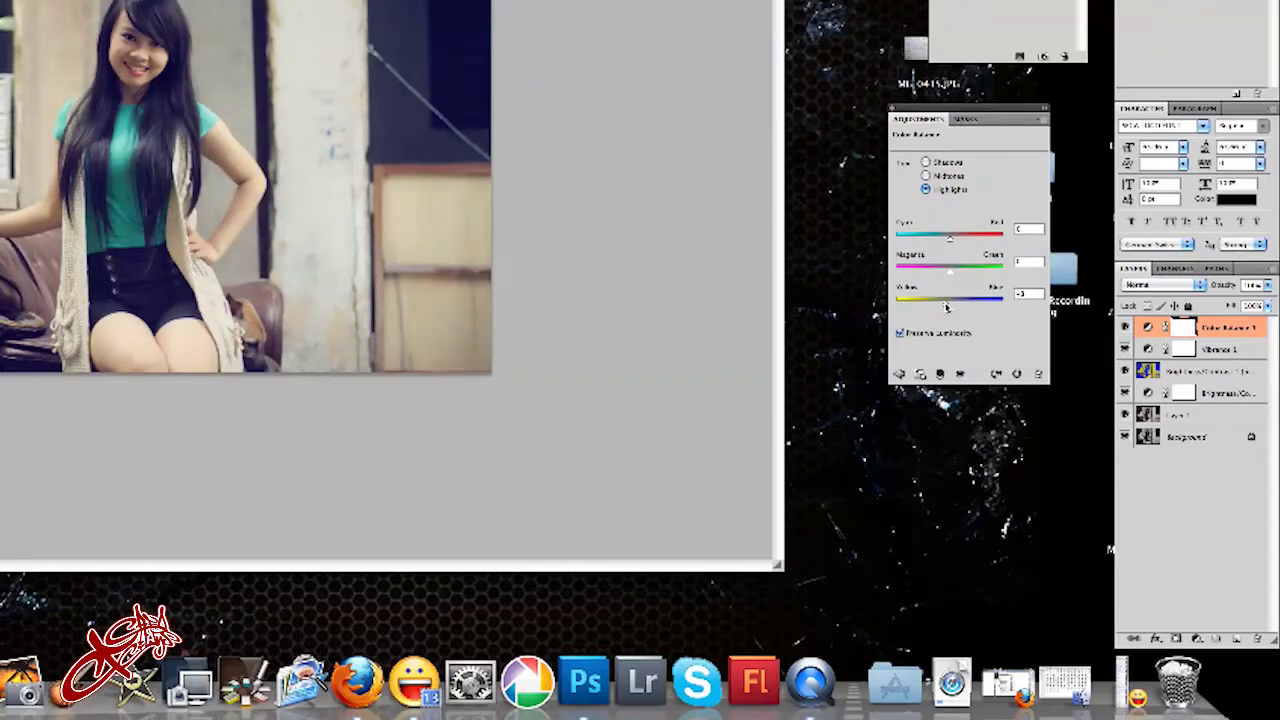
pyautogui.moveTo(946, 307); pyautogui.dragTo(949, 307)
pyautogui.press('super+alt+z')
# - Add a Selective Color layer adjusting Black, Magenta and Cyan in the Blacks range
pyautogui.click(1198, 638)
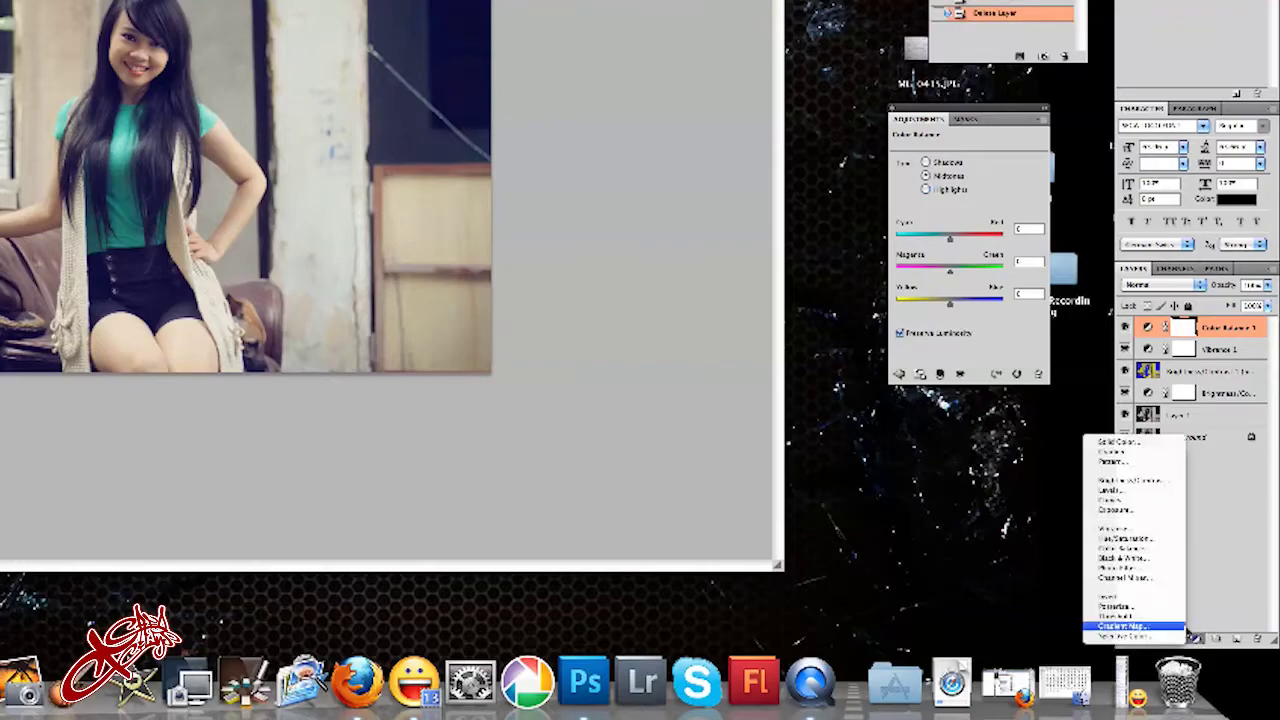
pyautogui.click(1165, 637)
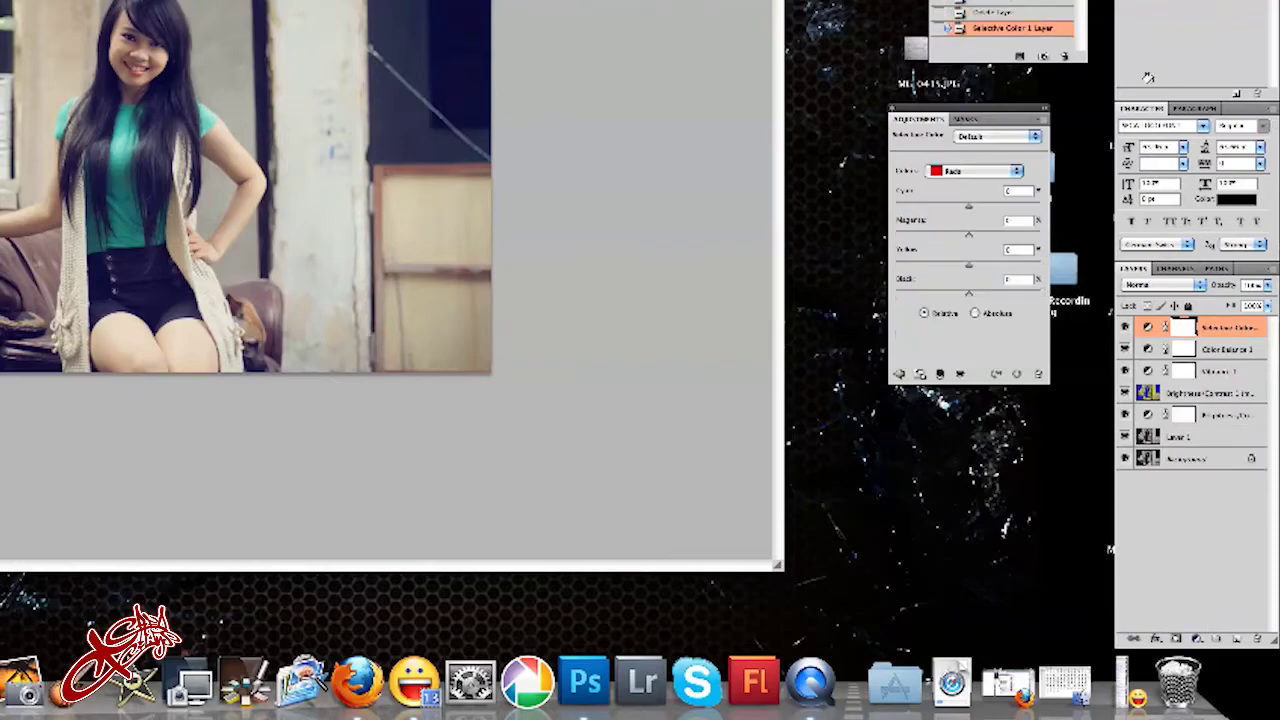
pyautogui.click(978, 176)
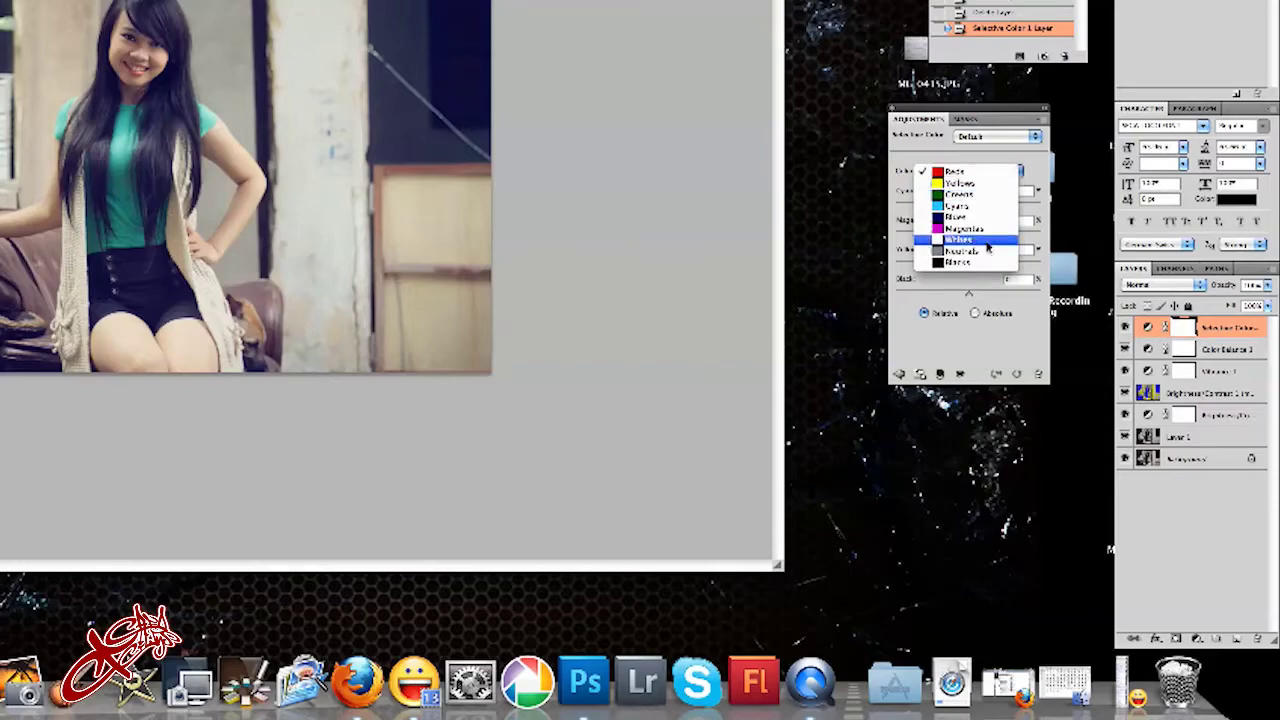
pyautogui.click(966, 277)
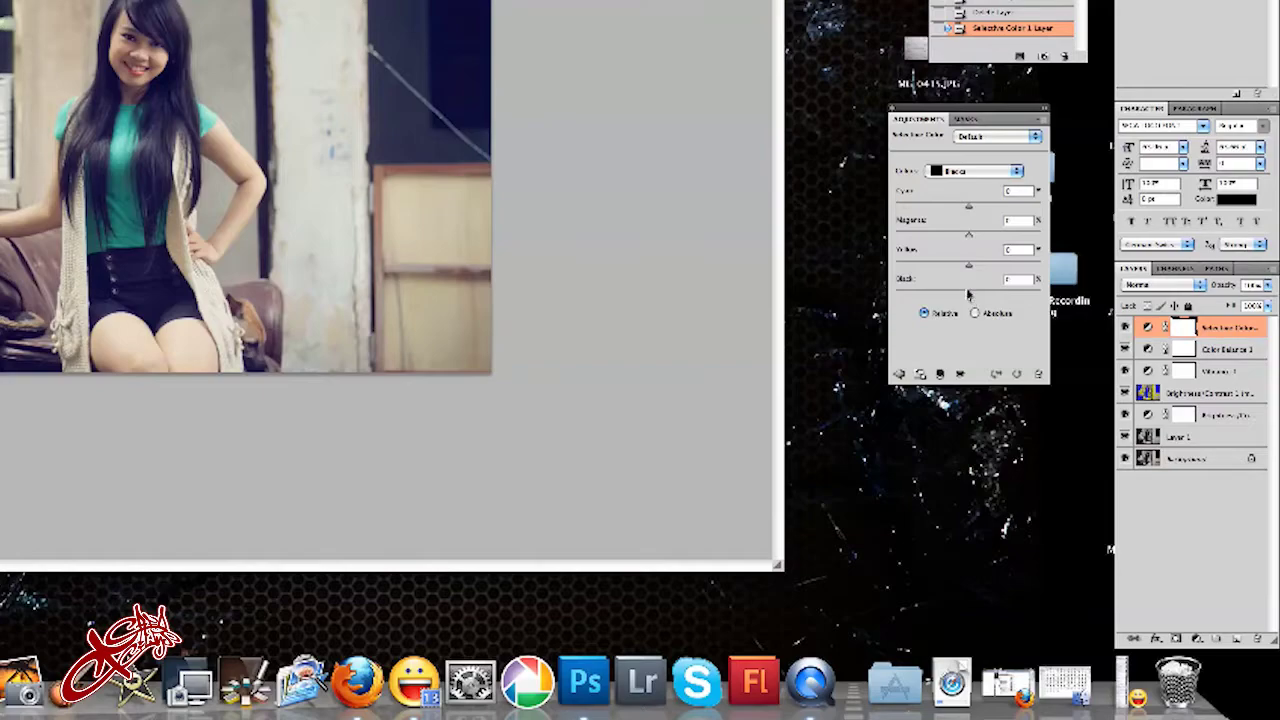
pyautogui.moveTo(967, 295); pyautogui.dragTo(961, 297)
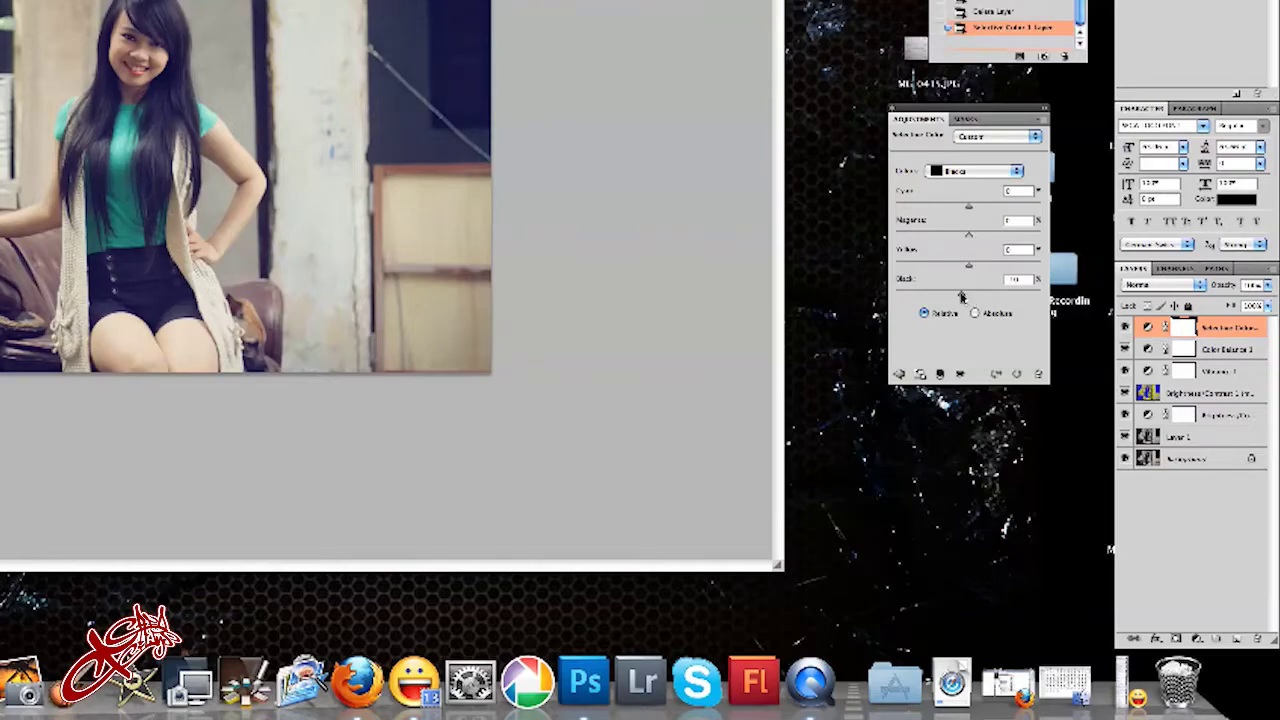
pyautogui.moveTo(961, 297); pyautogui.dragTo(962, 238)
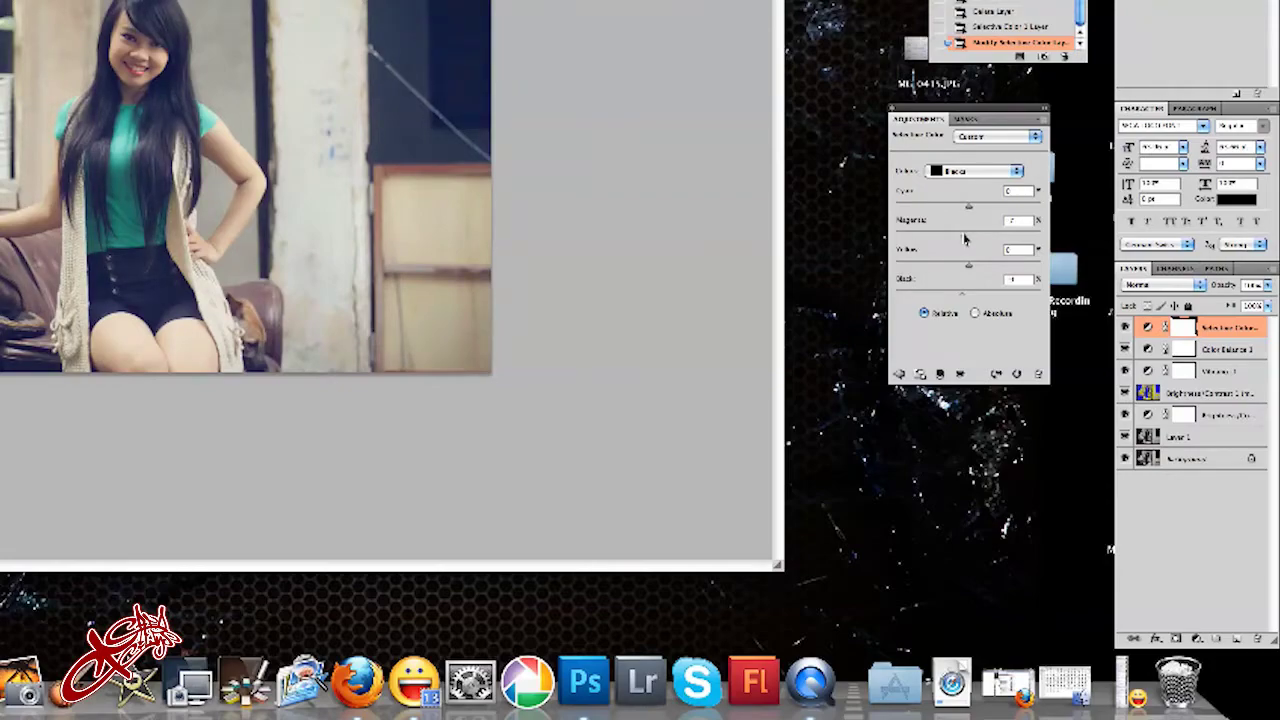
pyautogui.moveTo(964, 238); pyautogui.dragTo(968, 238)
pyautogui.moveTo(966, 209); pyautogui.dragTo(971, 208)
# - Compare the Selective Color layer on and off, leave it visible, then add an Exposure layer
pyautogui.click(1125, 327)
pyautogui.click(1125, 327)
pyautogui.click(1125, 329)
pyautogui.click(1125, 329)
pyautogui.click(1125, 329)
pyautogui.click(1125, 329)
pyautogui.click(1125, 329)
pyautogui.click(1125, 329)
pyautogui.click(1125, 329)
pyautogui.click(1125, 329)
pyautogui.click(1125, 329)
pyautogui.click(1125, 329)
pyautogui.click(1125, 329)
pyautogui.click(1198, 638)
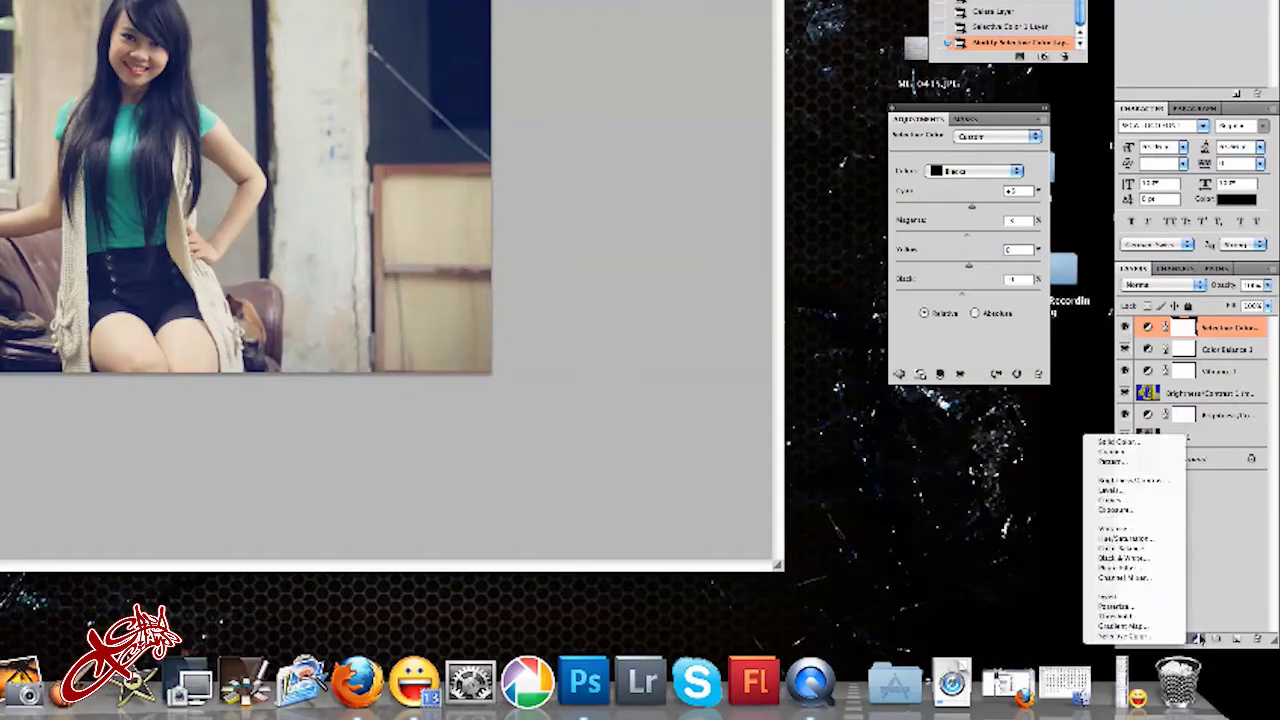
pyautogui.click(1150, 511)
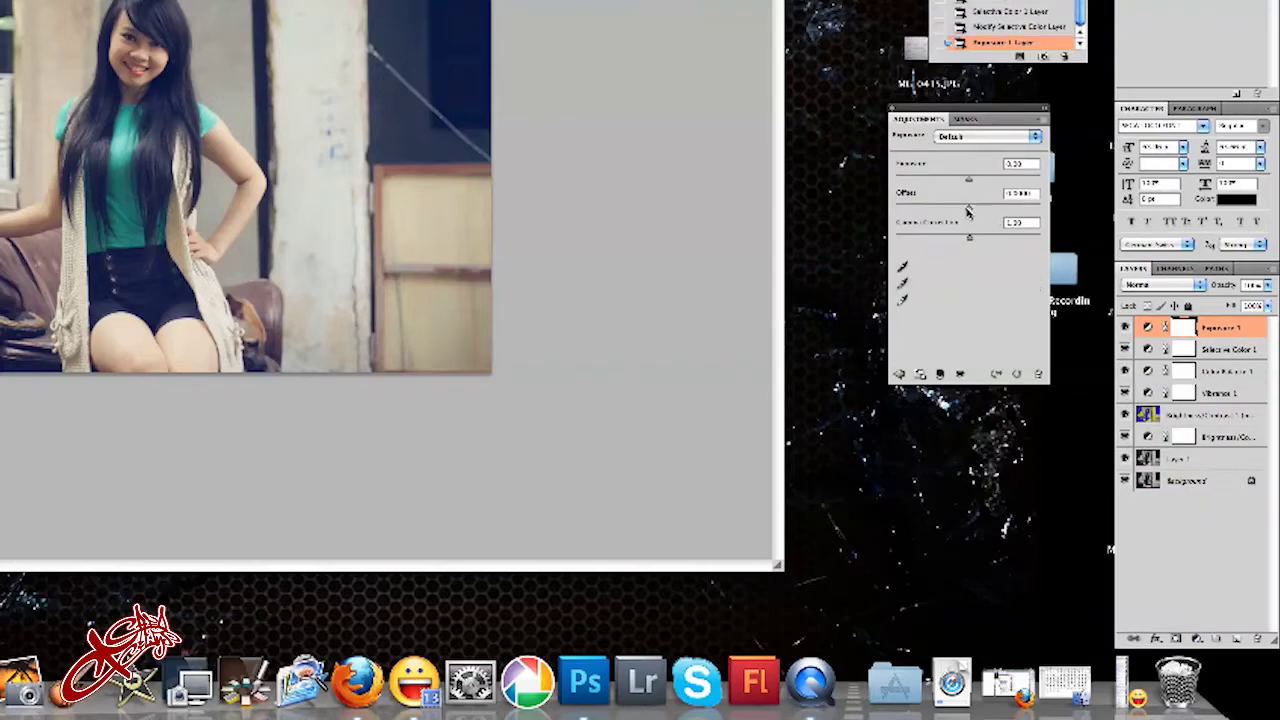
# - Nudge the Exposure layer's Offset slightly lower
pyautogui.moveTo(968, 211); pyautogui.dragTo(970, 212)
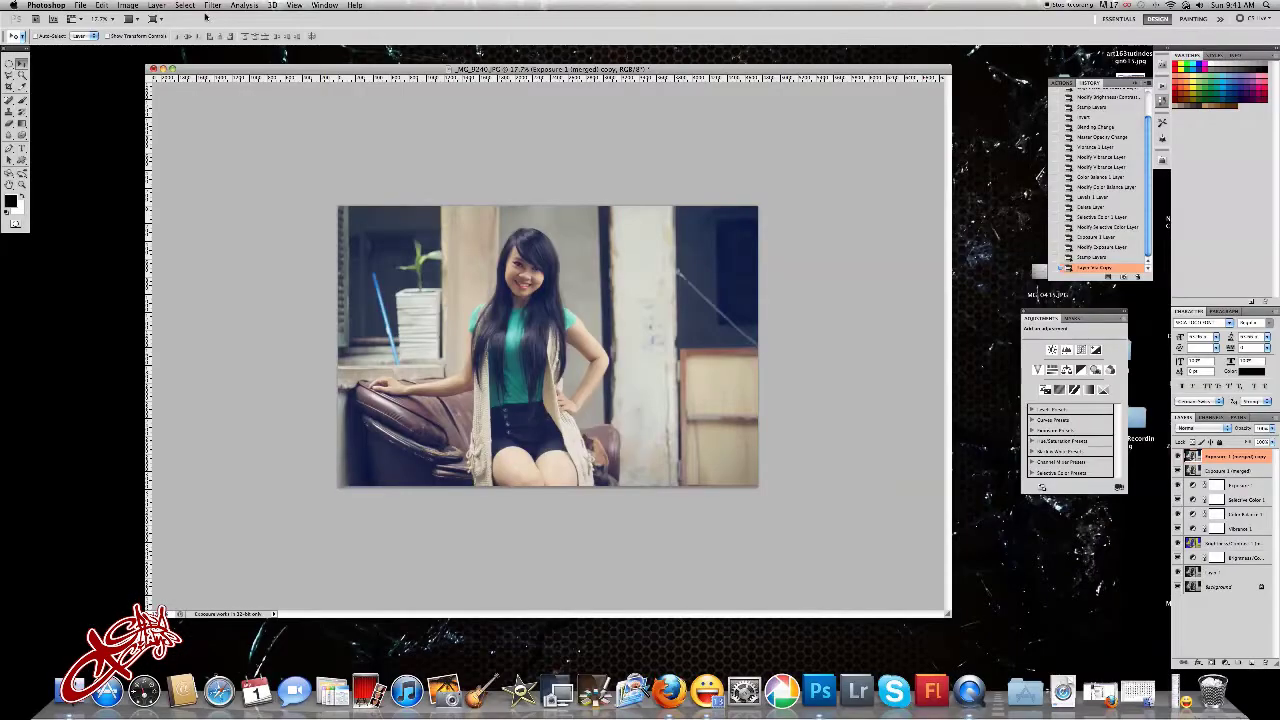
pyautogui.click(213, 5)
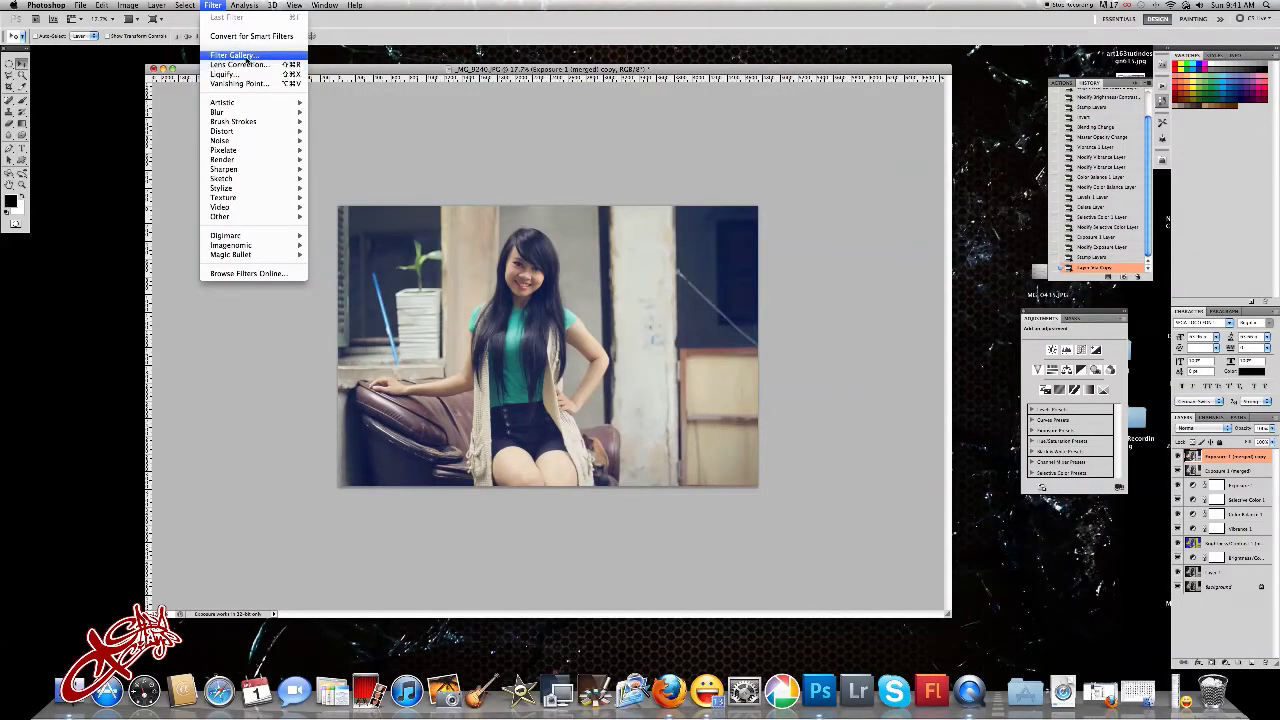
# - Apply Lens Correction with a negative Custom Vignette Amount to darken the portrait's edges
pyautogui.click(238, 64)
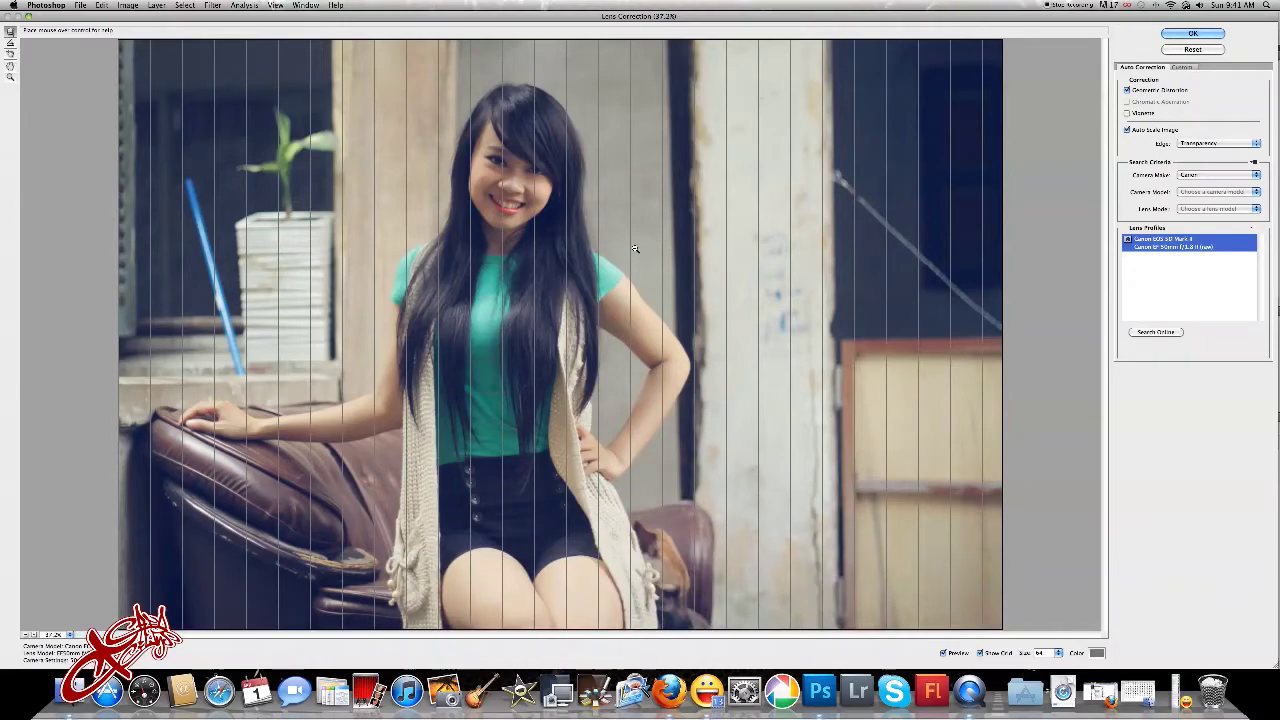
pyautogui.press('alt')
pyautogui.hotkey('ctrl', '-')
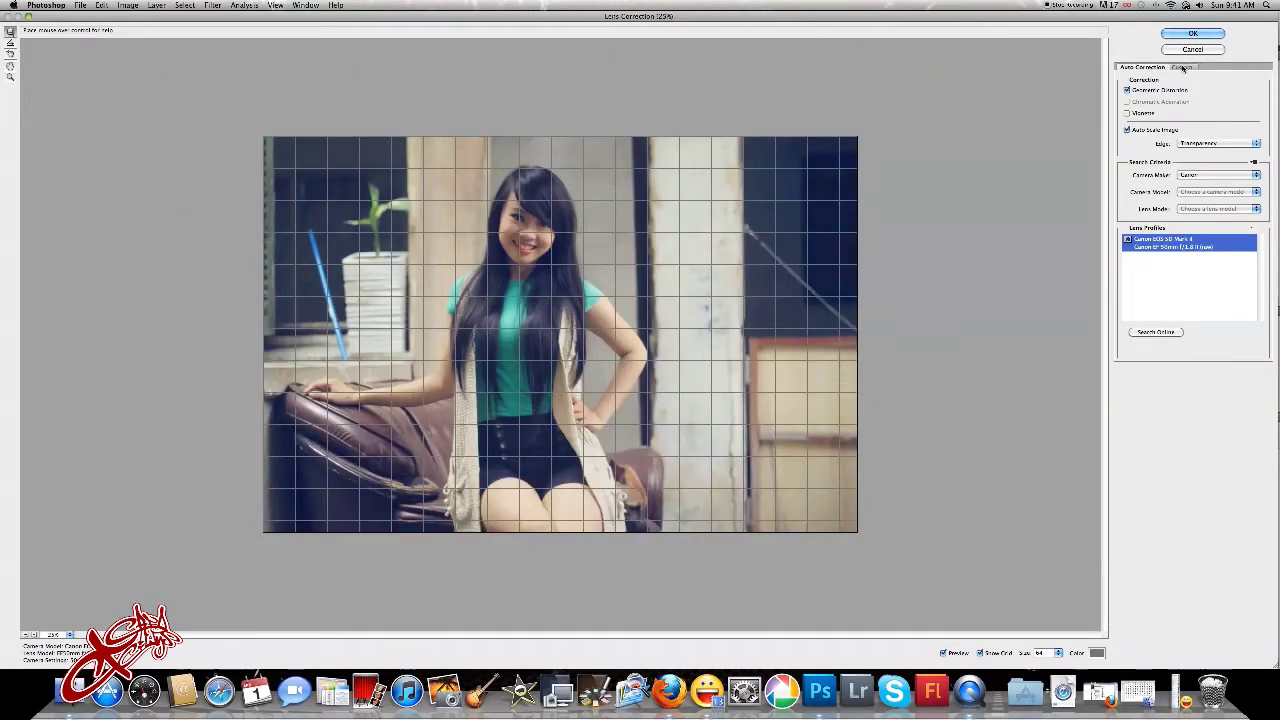
pyautogui.click(1183, 67)
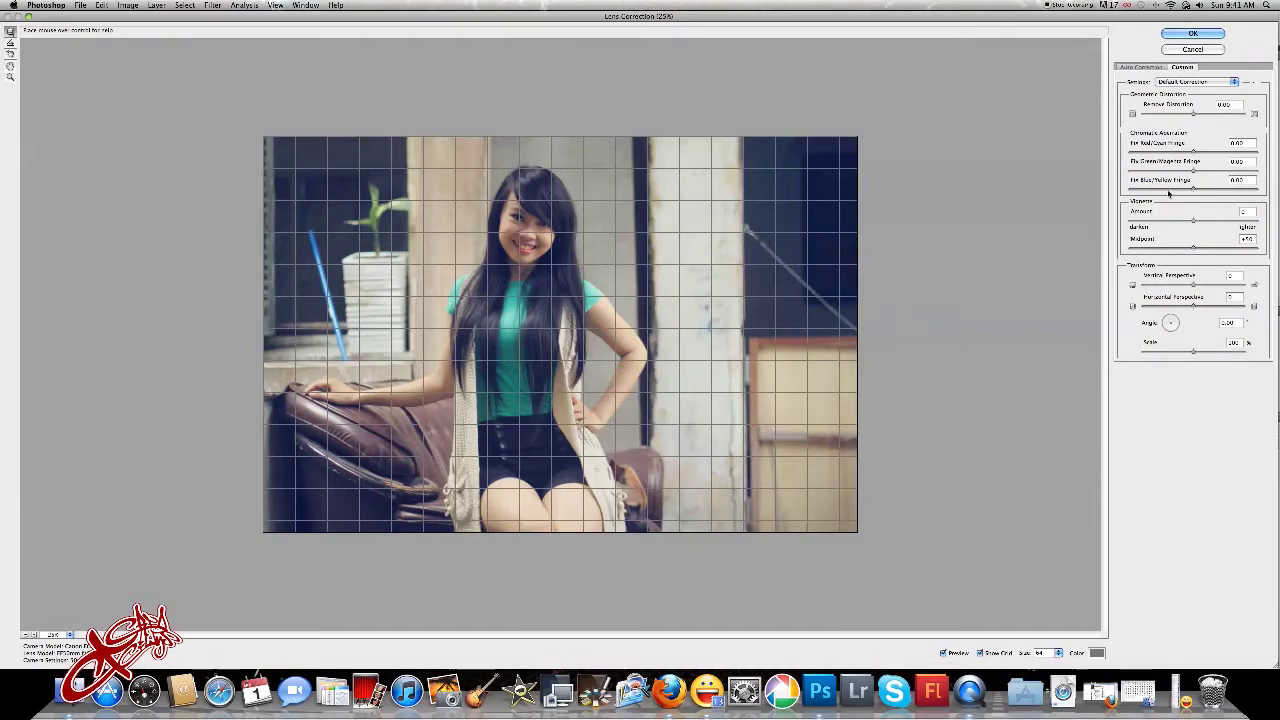
pyautogui.click(1155, 220)
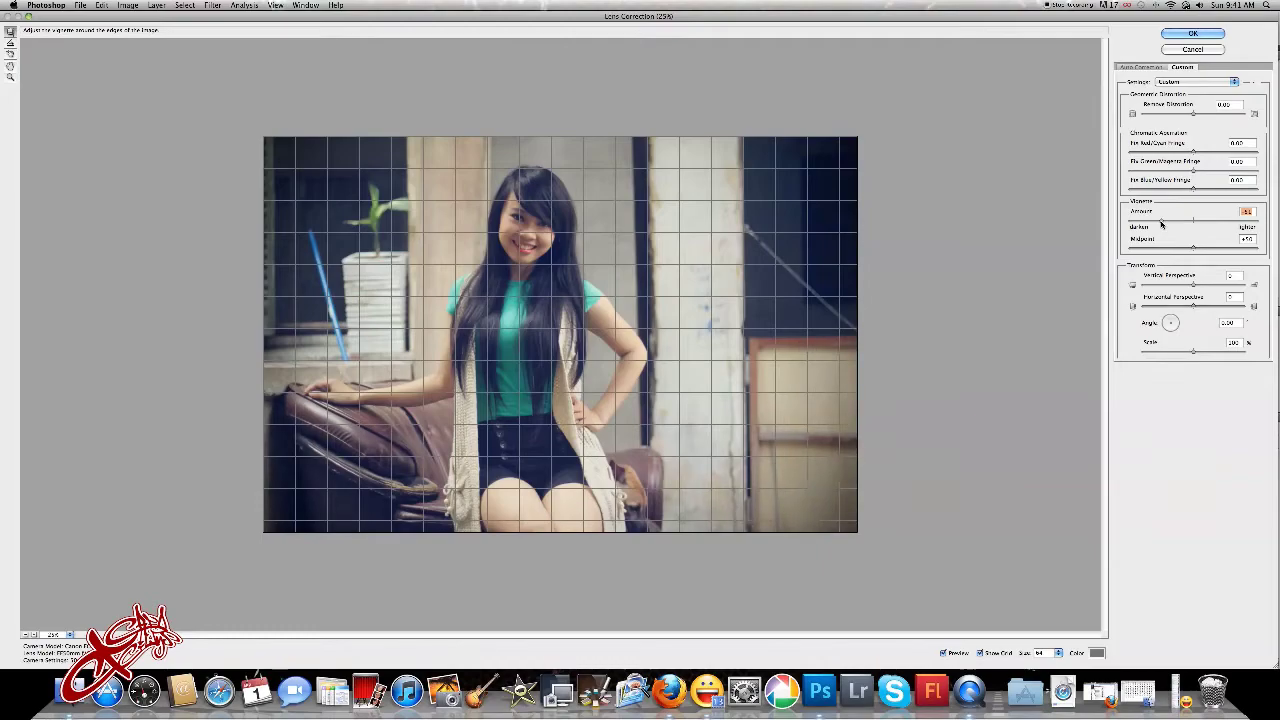
pyautogui.click(1205, 34)
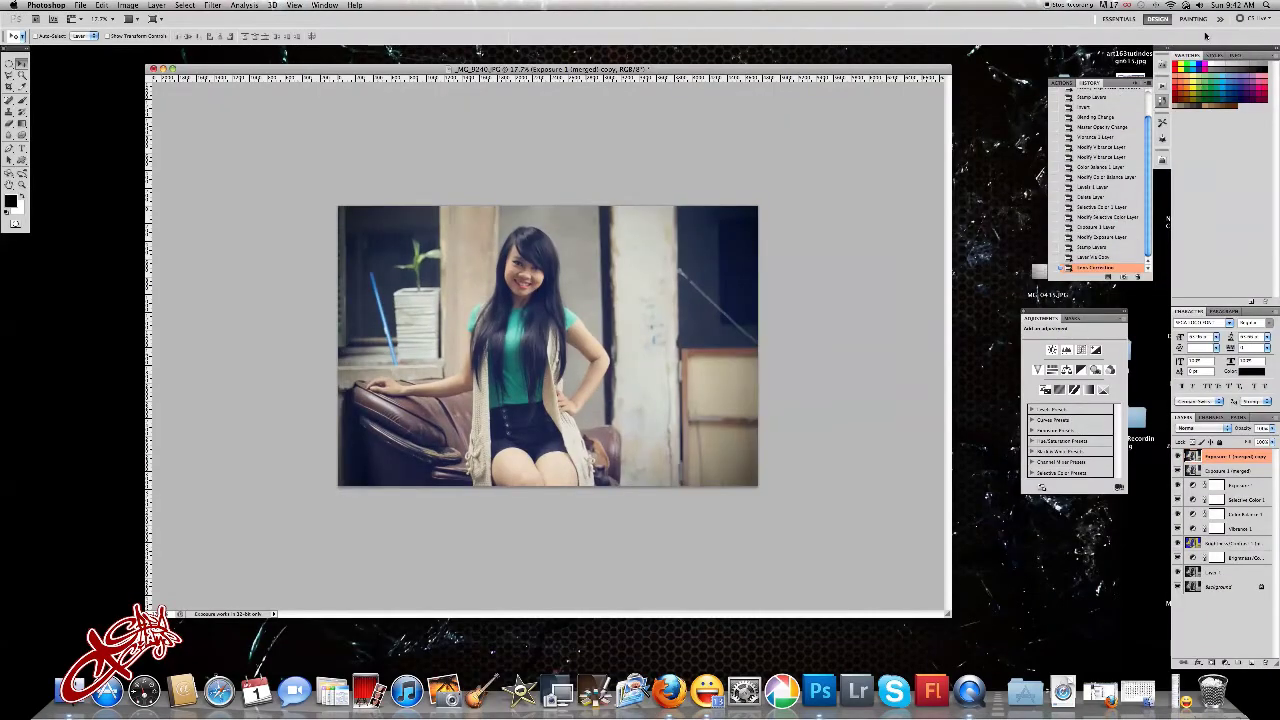
# - Select all layers from the top down to Layer 1 and merge them into one
pyautogui.click(1177, 456)
pyautogui.click(1177, 456)
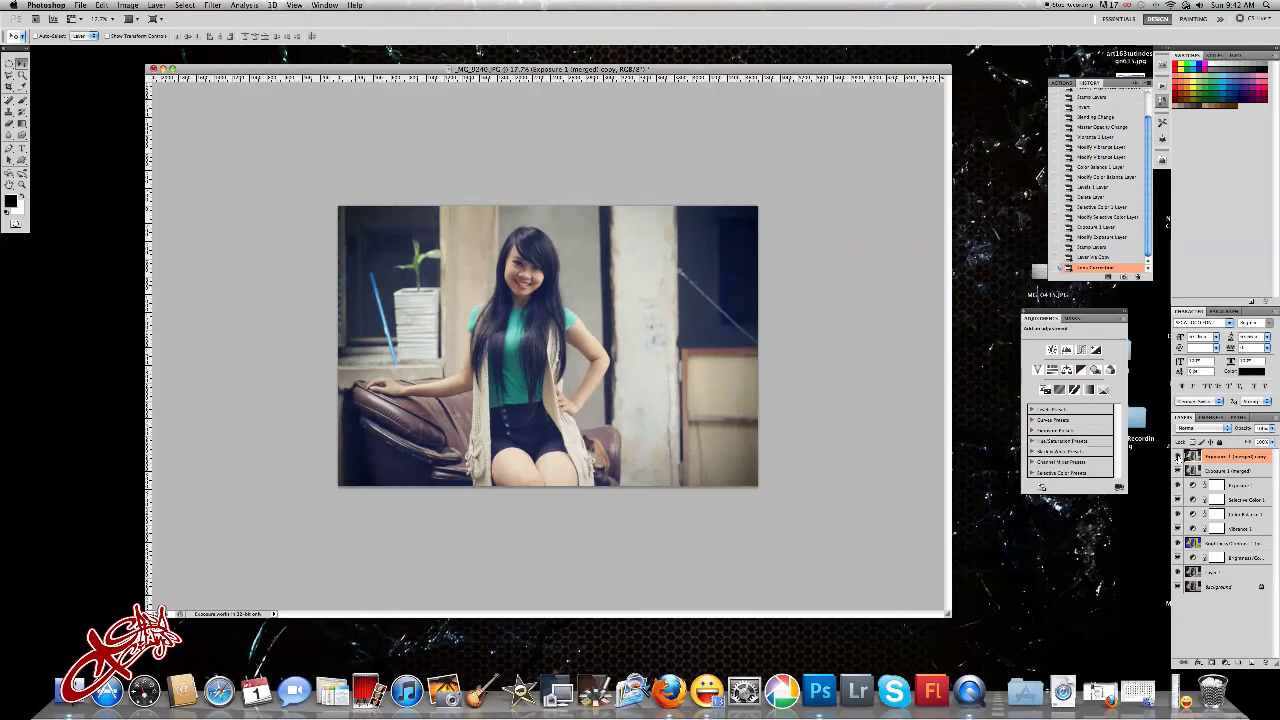
pyautogui.click(1251, 572)
pyautogui.keyDown('shift'); pyautogui.click(1243, 459); pyautogui.keyUp('shift')
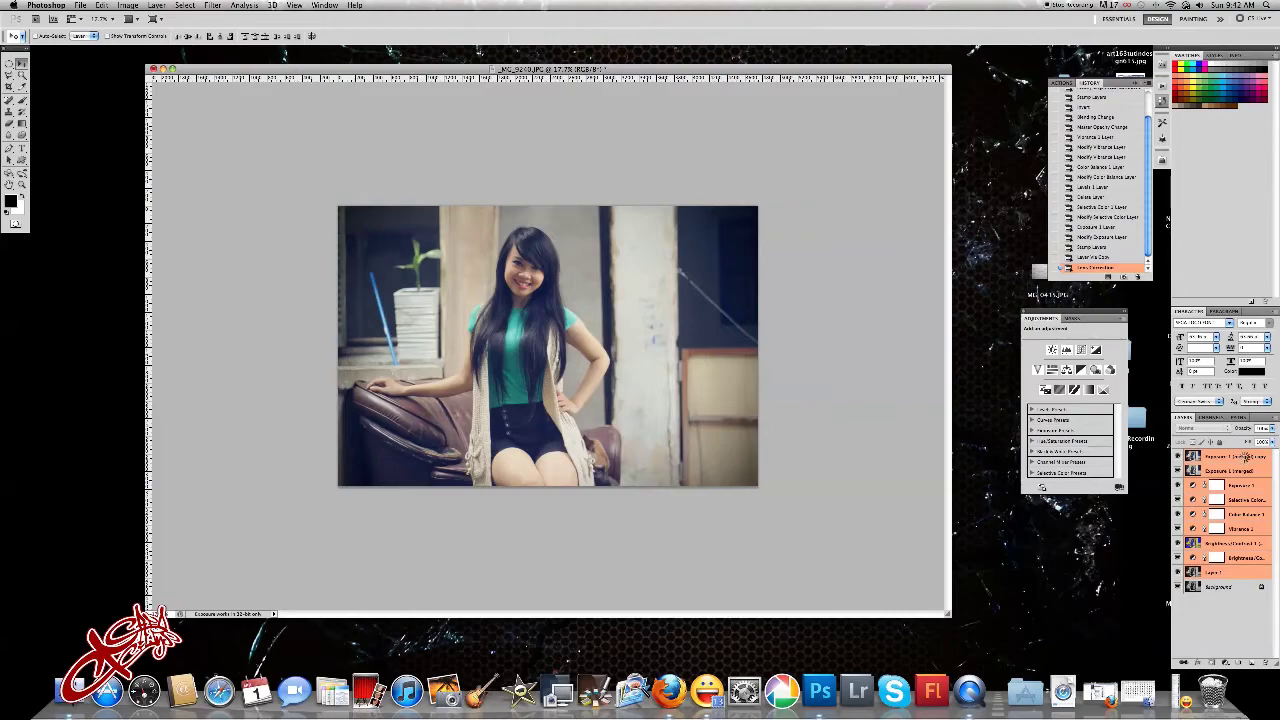
pyautogui.hotkey('ctrl', 'e')
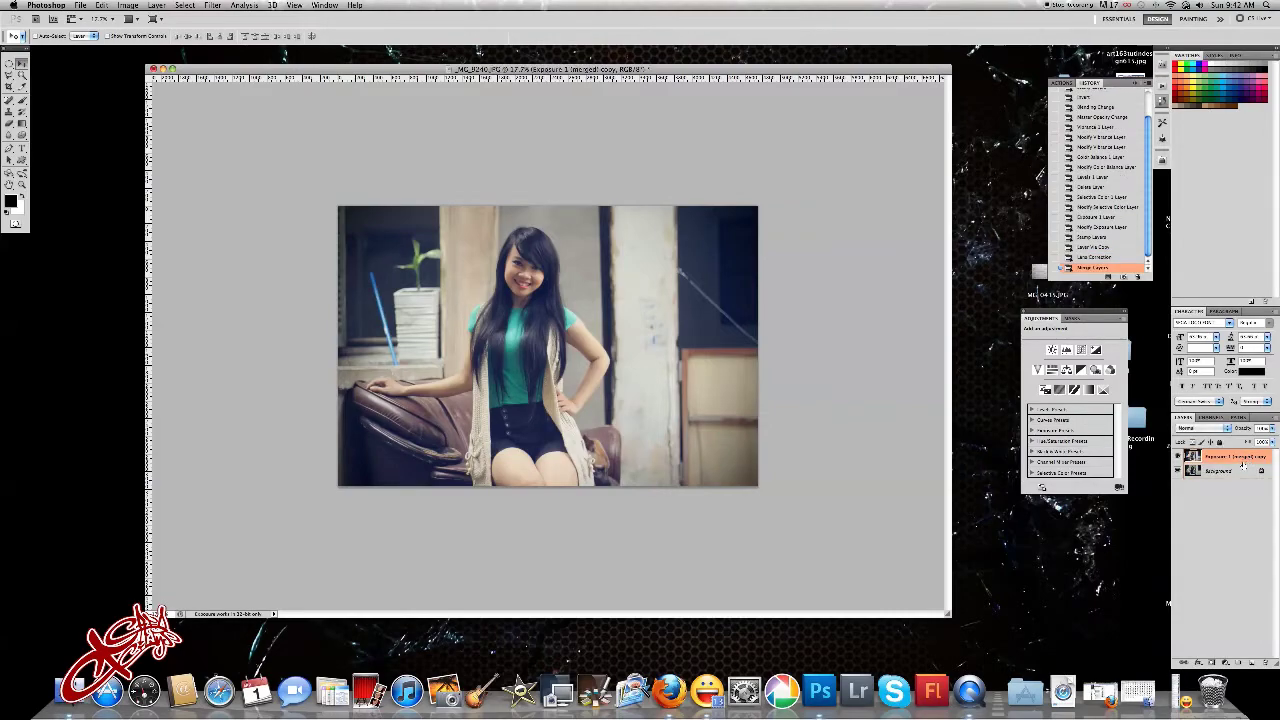
# - Toggle the merged layer's visibility to compare before and after, leaving it visible
pyautogui.click(1183, 455)
pyautogui.click(1183, 455)
pyautogui.click(1183, 455)
pyautogui.click(1183, 455)
pyautogui.click(1183, 455)
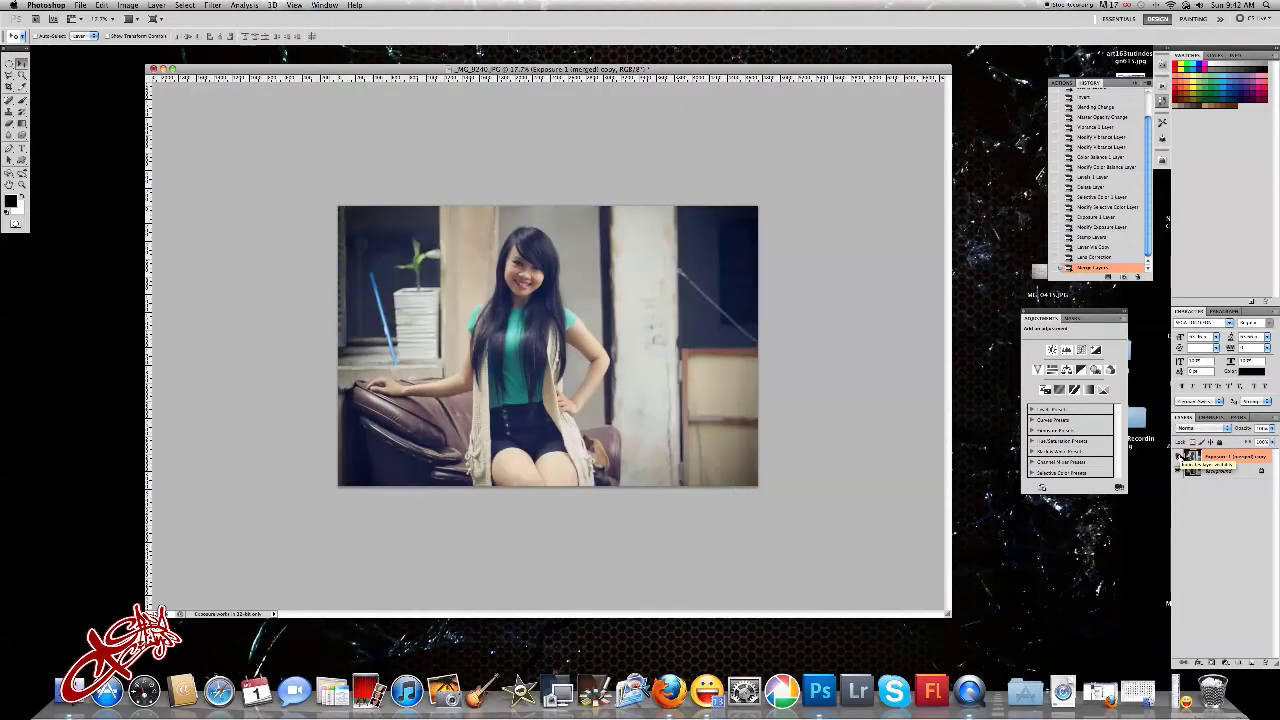
pyautogui.click(1183, 455)
pyautogui.click(1183, 455)
pyautogui.click(1183, 455)
pyautogui.click(1183, 455)
pyautogui.hotkey('ctrl', '`')
# - Switch to Full Screen Mode to present the graded portrait on black
pyautogui.press('f')
pyautogui.press('f')
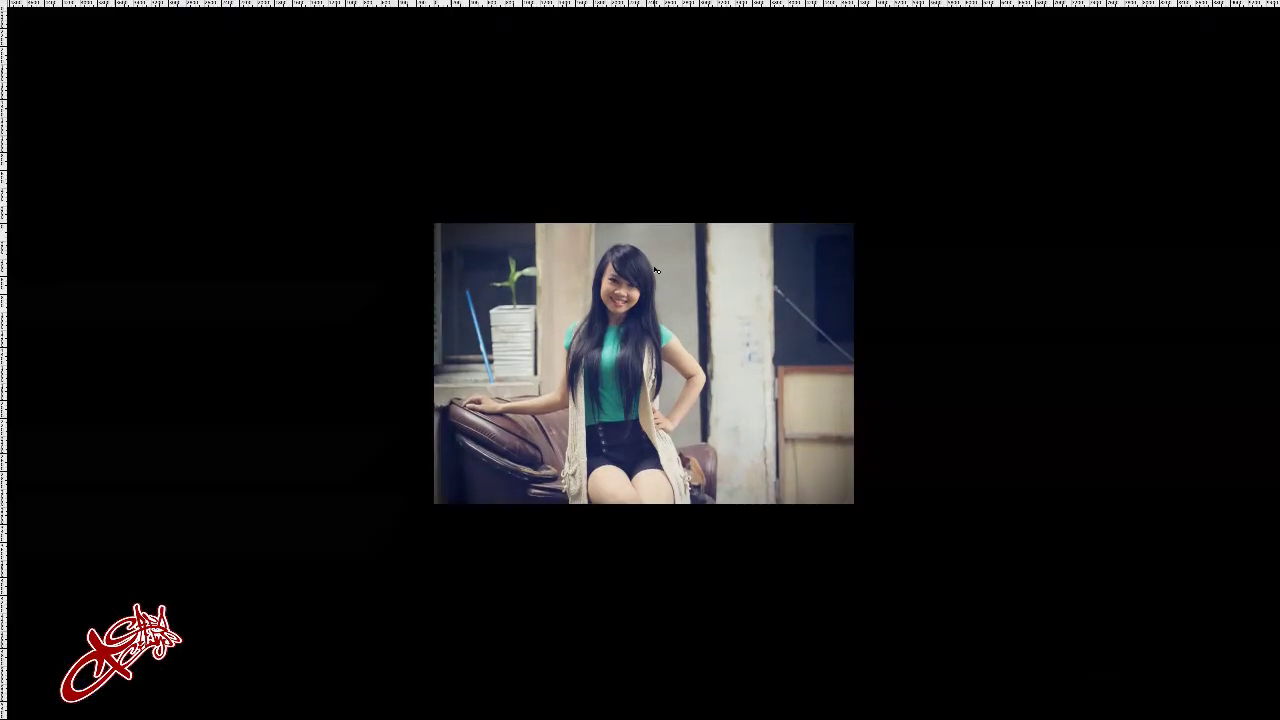